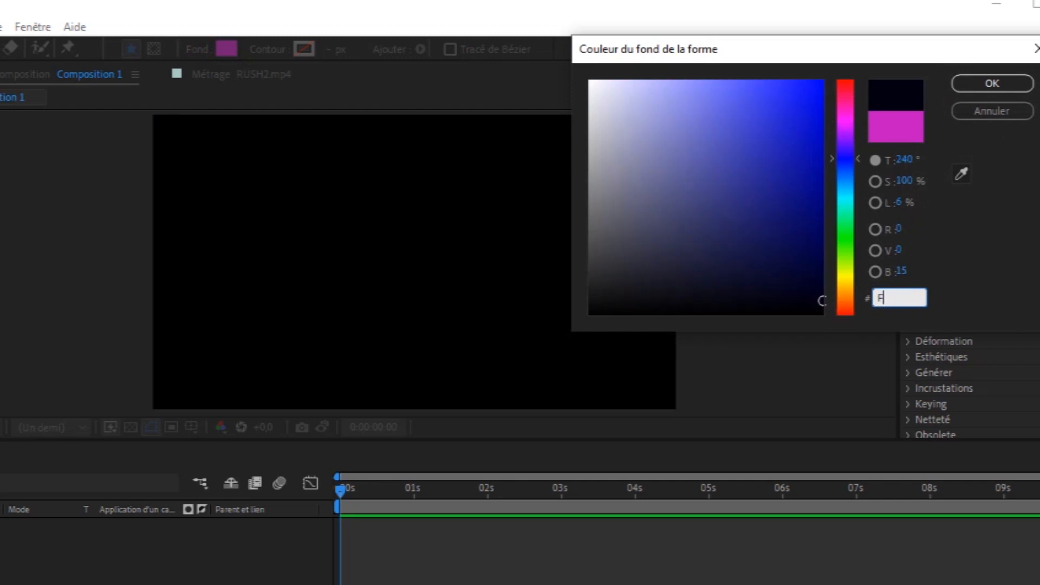
# Step: Set the shape fill colour to F5B60C
pyautogui.write('5')
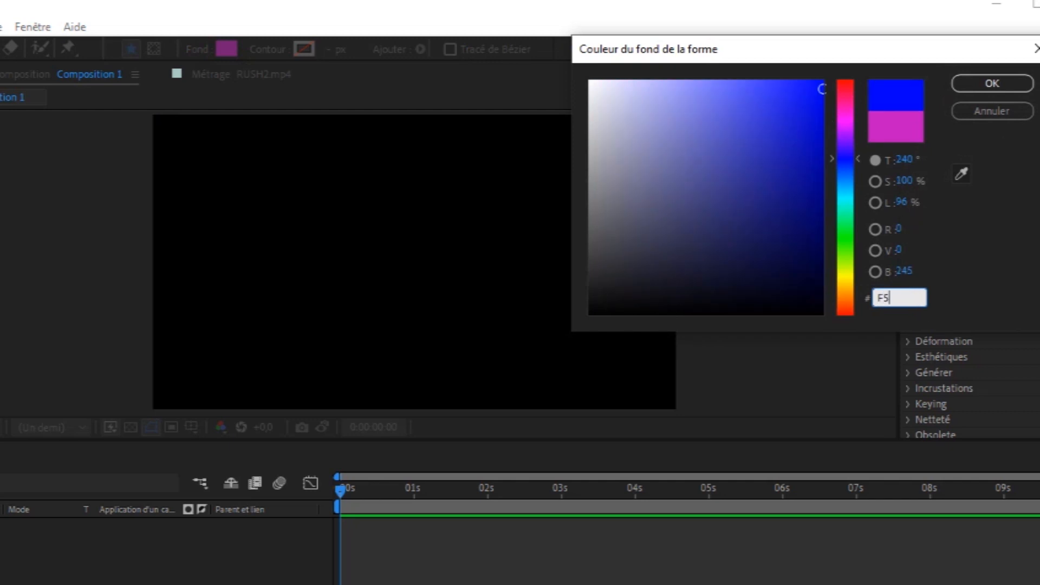
pyautogui.write('B')
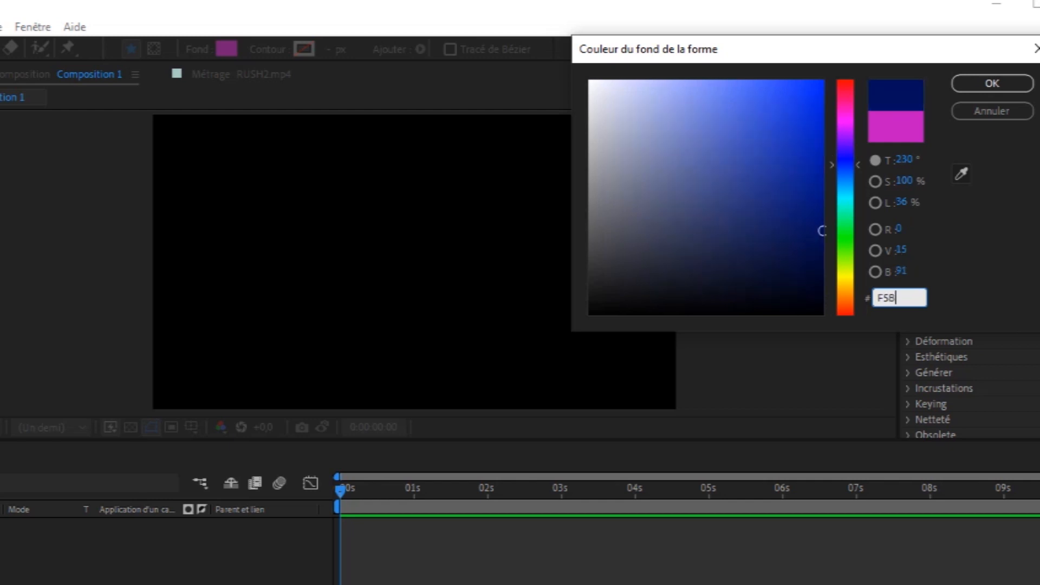
pyautogui.write('6')
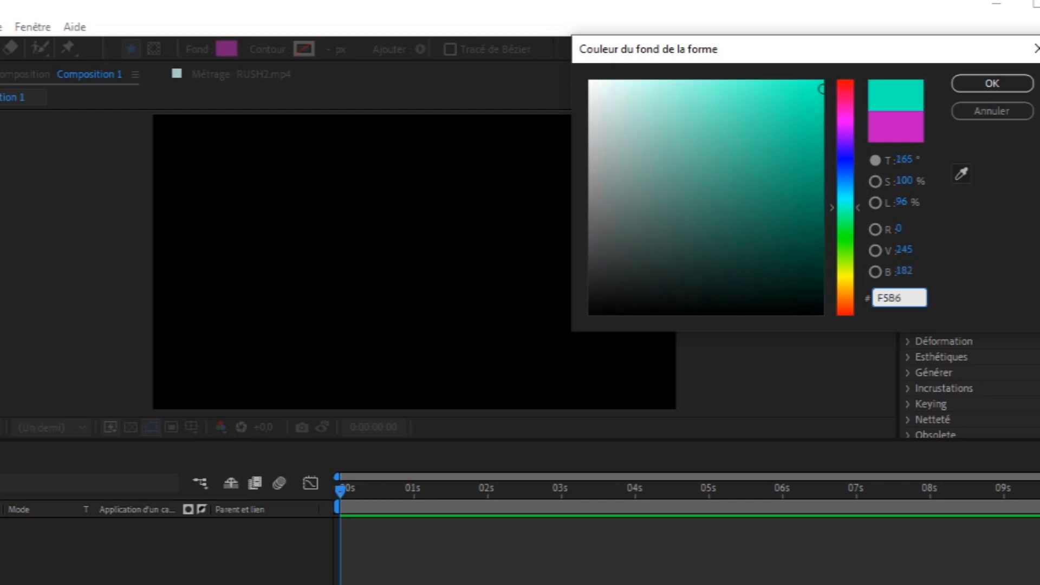
pyautogui.write('0C')
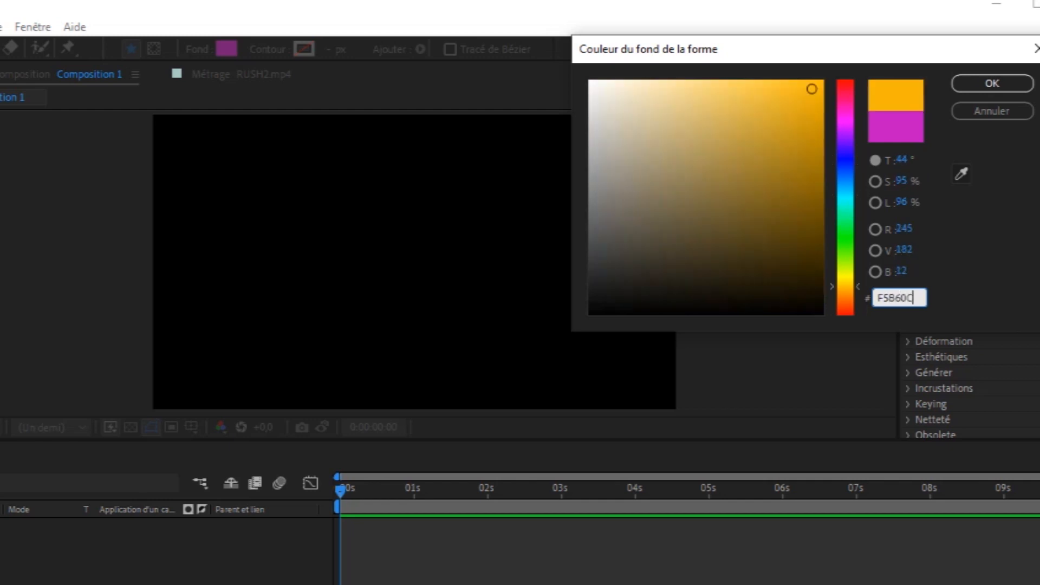
pyautogui.click(992, 84)
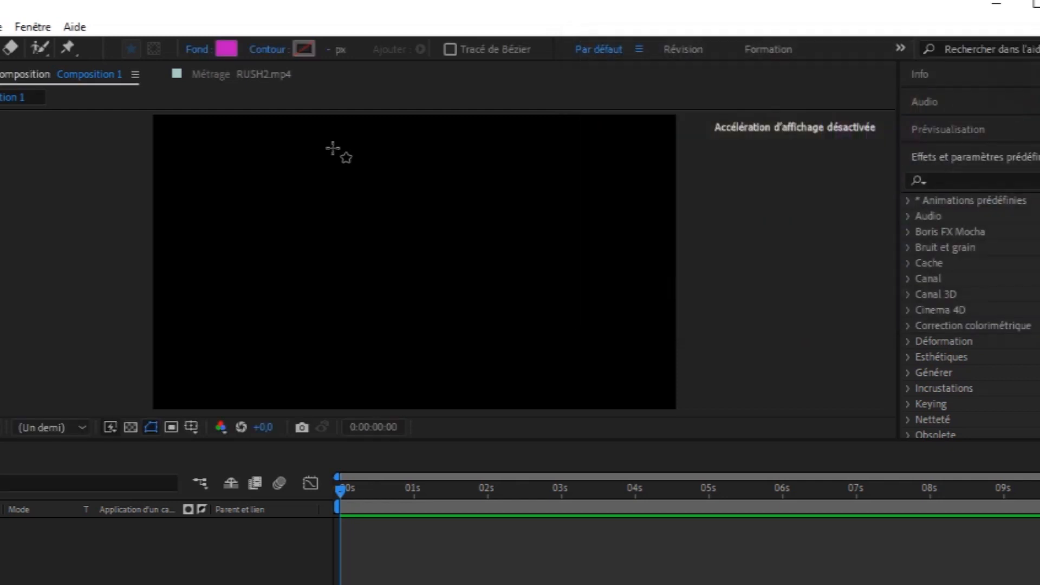
# Step: Draw an orange rectangle spanning the whole composition frame and duplicate its shape layer
pyautogui.moveTo(138, 120); pyautogui.dragTo(702, 415)
pyautogui.click(1, 525)
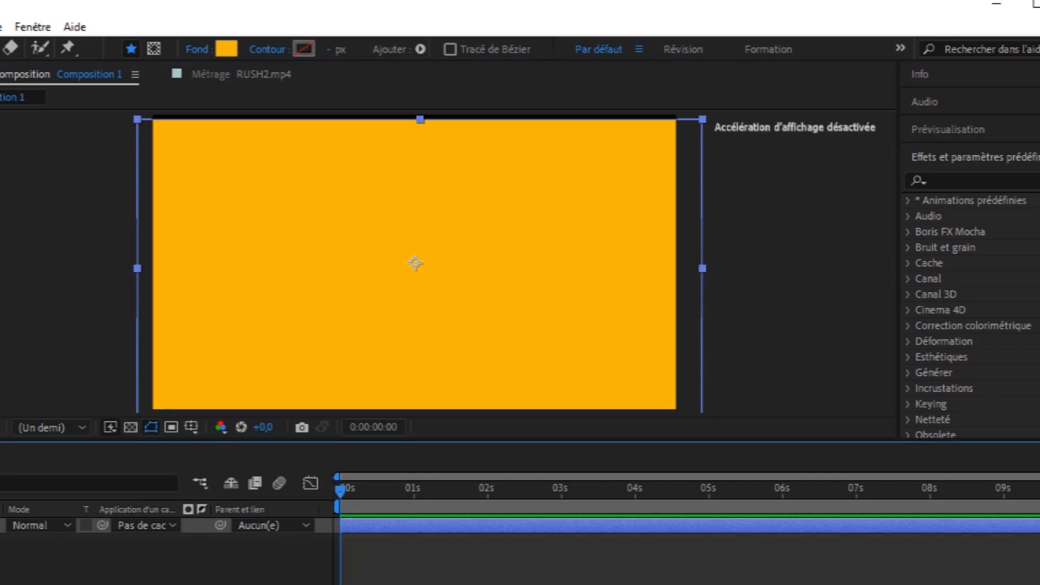
pyautogui.hotkey('ctrl', 'd')
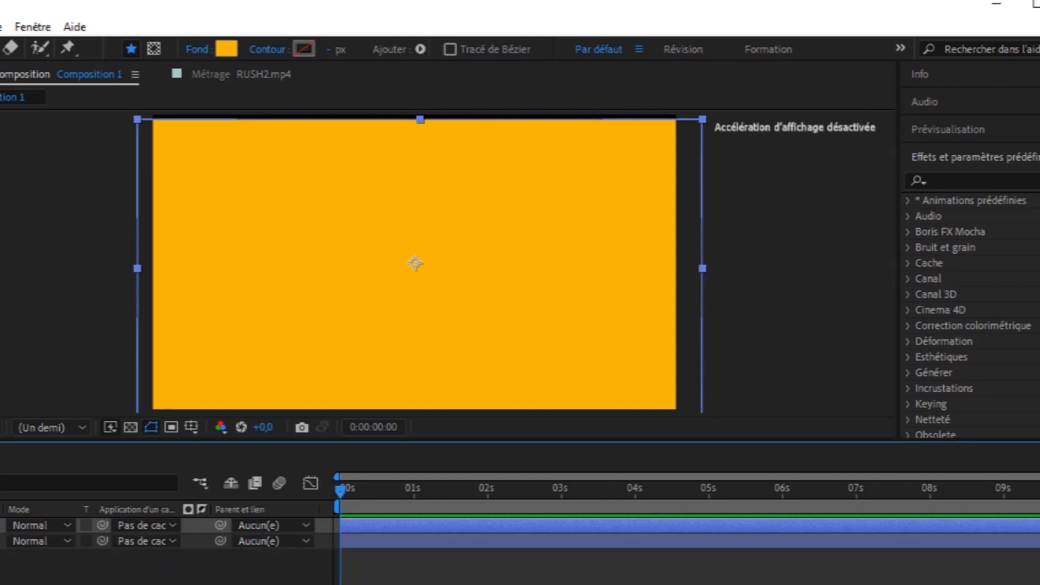
# Step: Set the duplicated shape layer's fill colour to EAE4D4
pyautogui.click(227, 50)
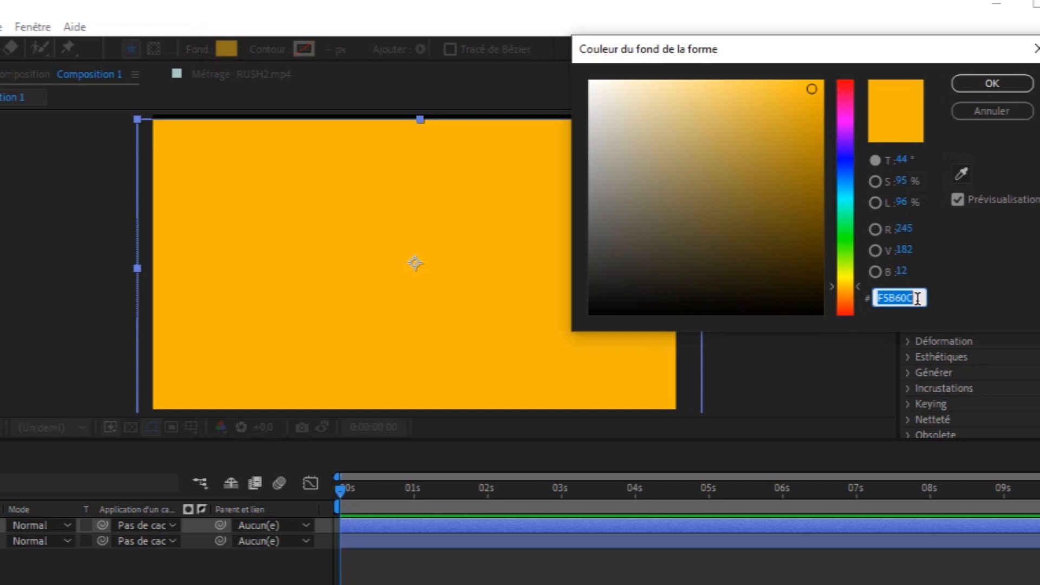
pyautogui.write('F')
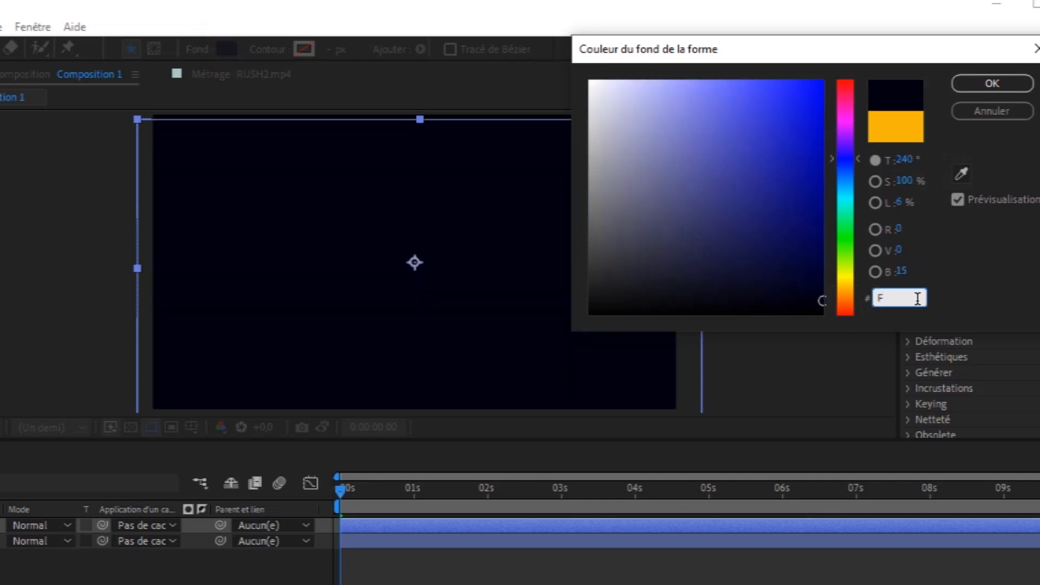
pyautogui.press('BackSpace')
pyautogui.write('EAE')
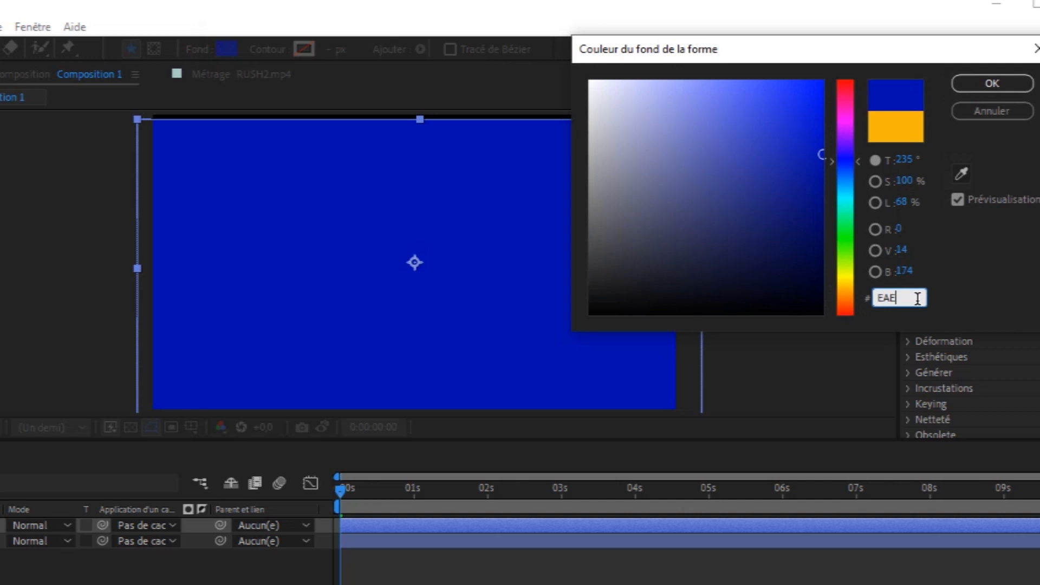
pyautogui.write('4')
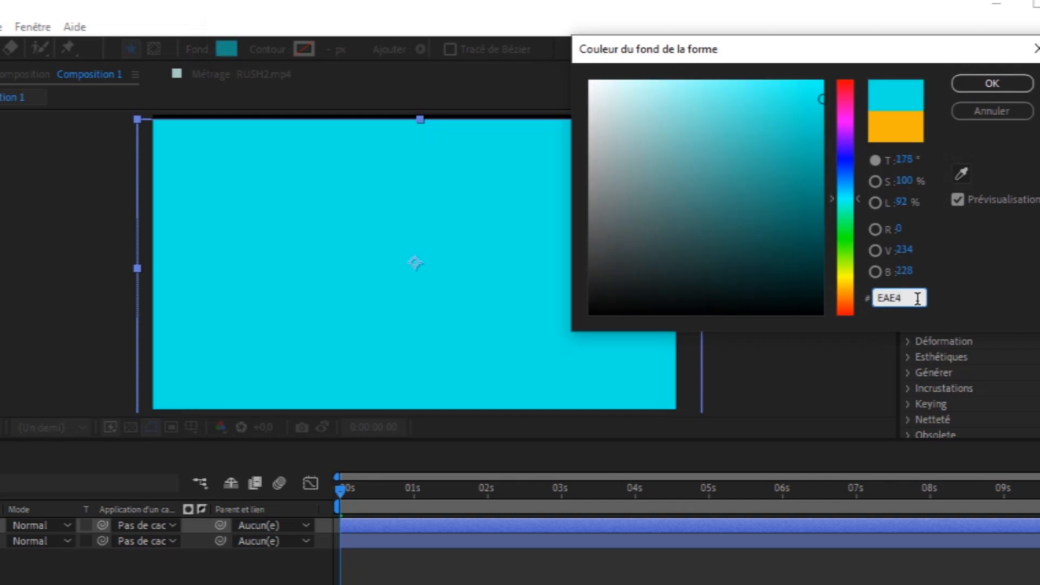
pyautogui.write('D')
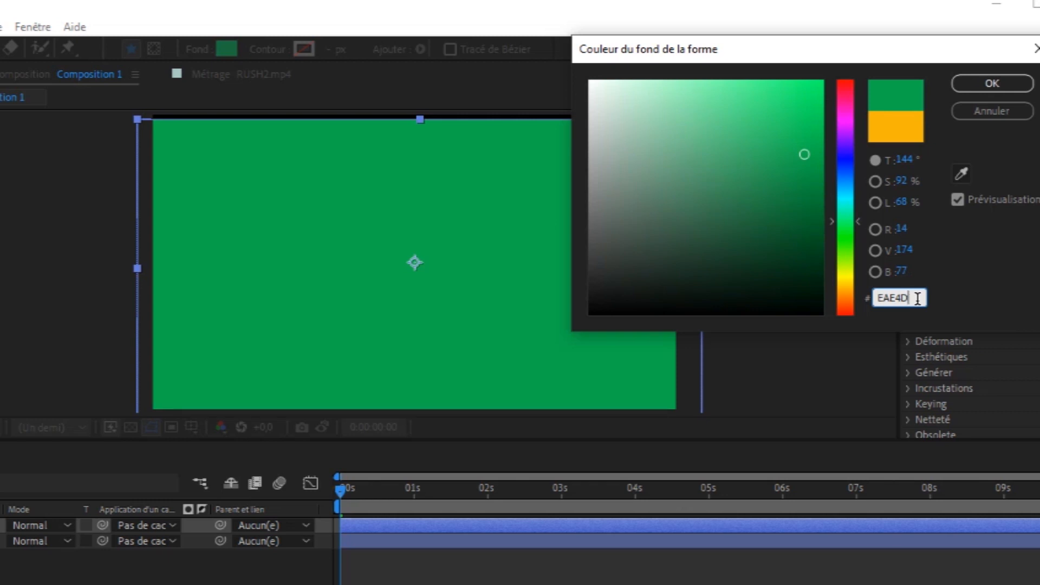
pyautogui.write('4')
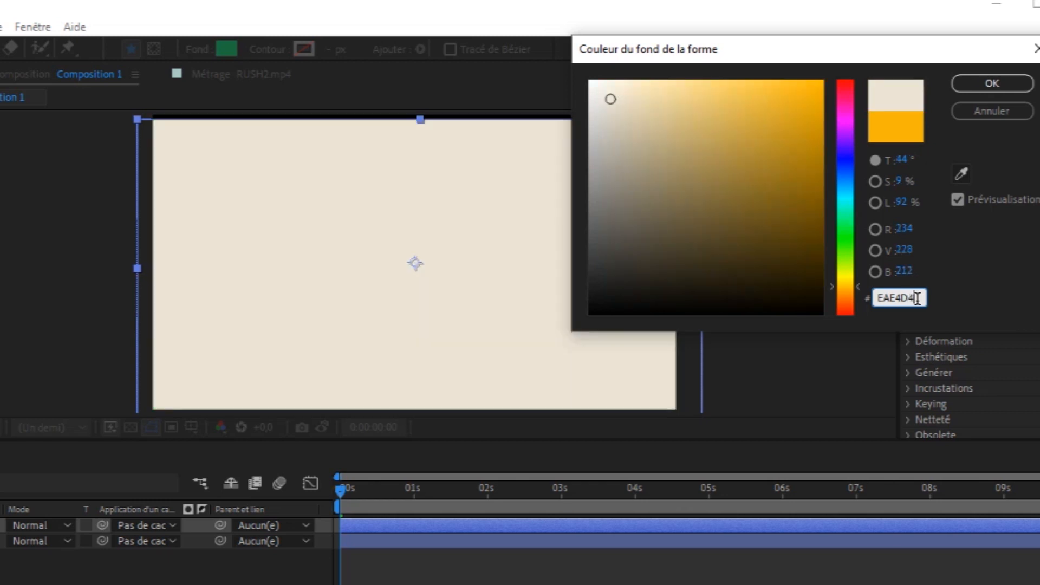
pyautogui.click(1010, 83)
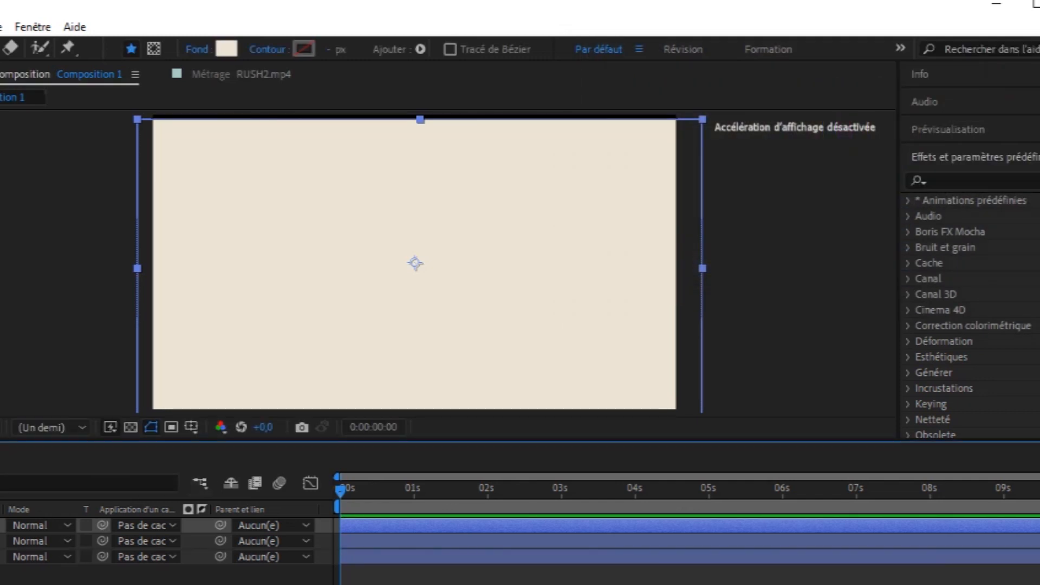
# Step: Set the fill colour of the topmost of the three shape layers to F47EF3
pyautogui.click(226, 49)
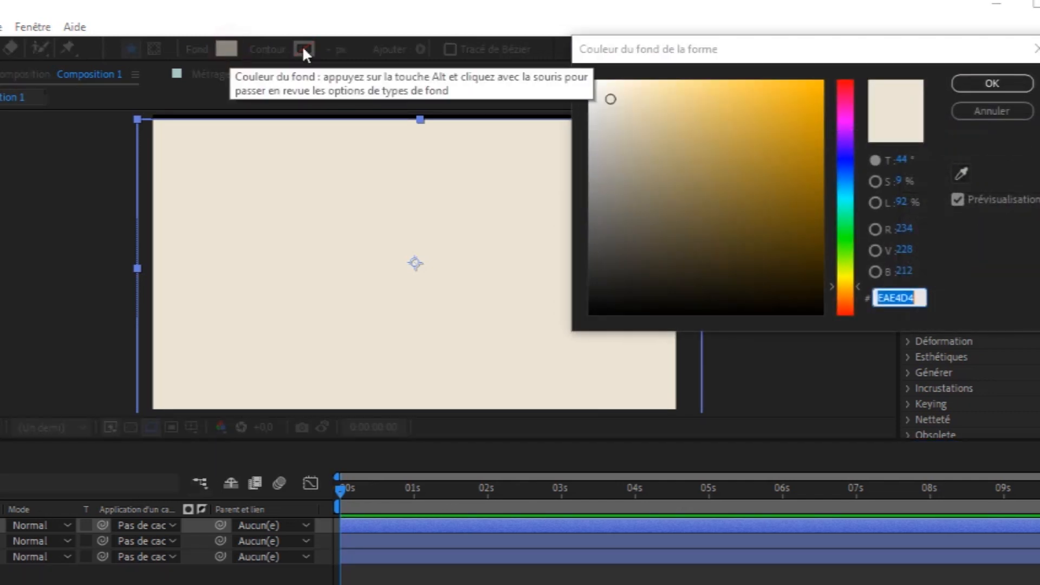
pyautogui.write('F')
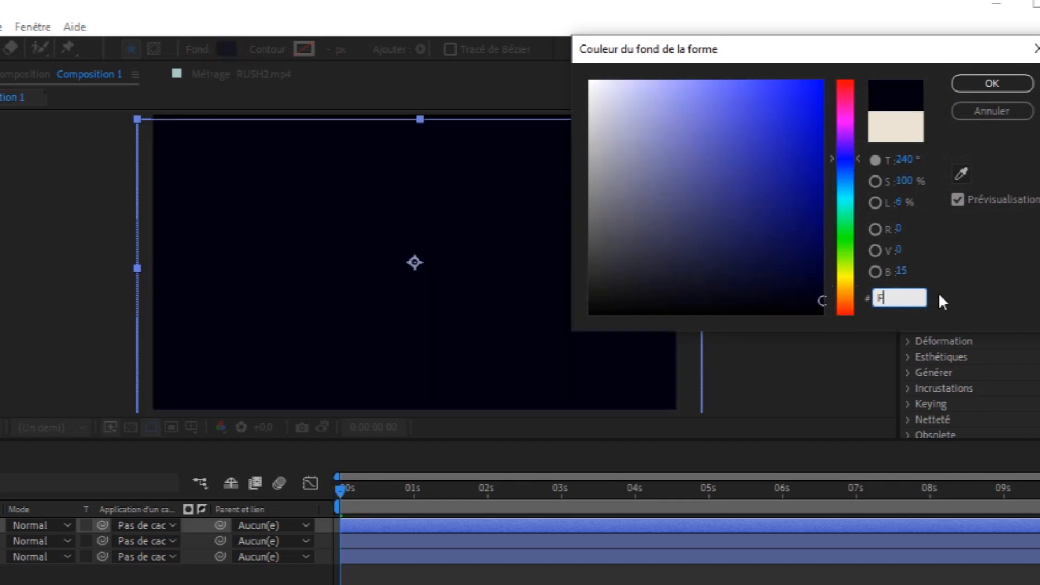
pyautogui.write('47')
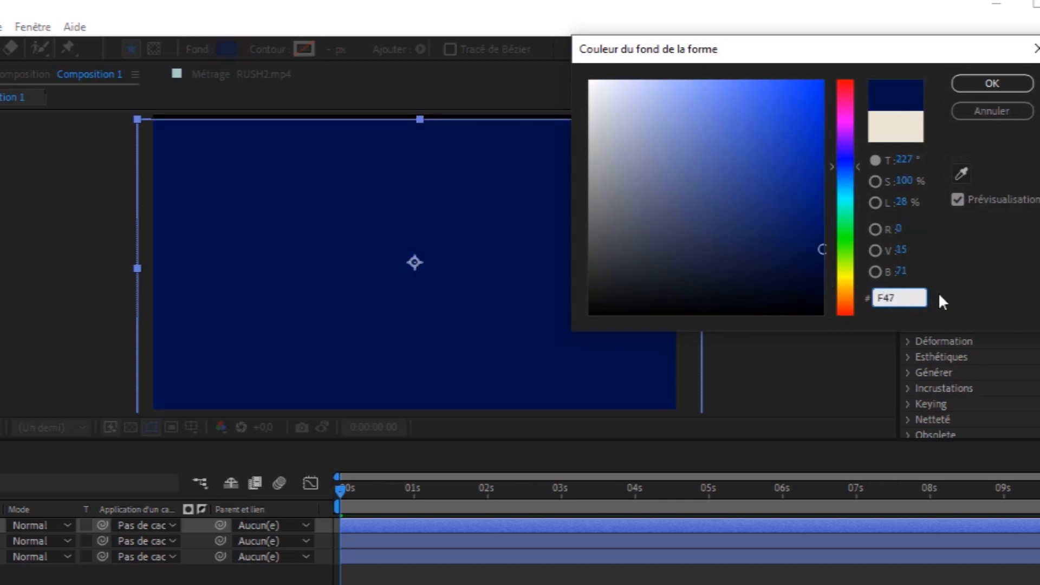
pyautogui.write('EF3')
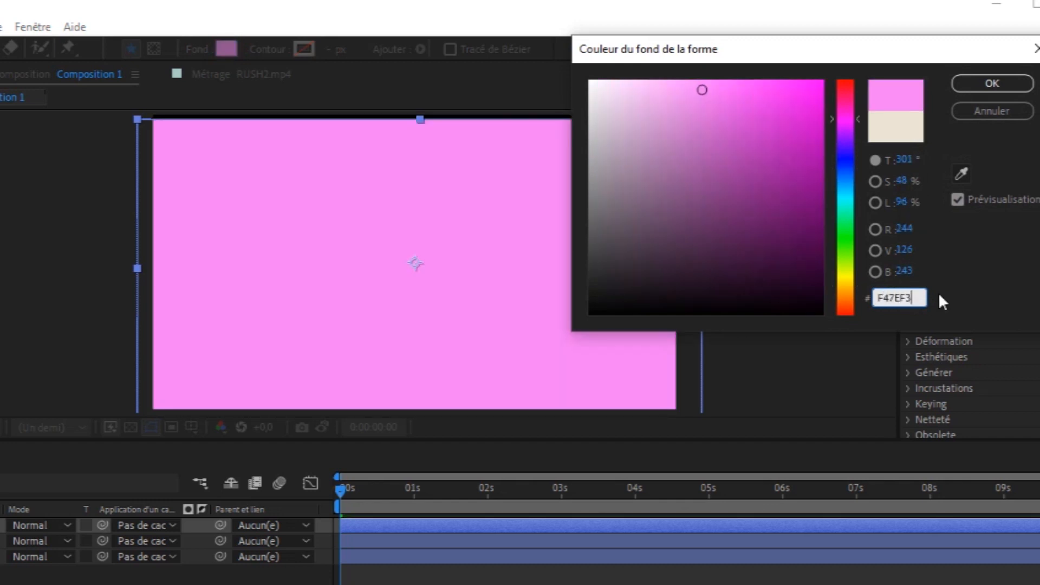
pyautogui.click(993, 84)
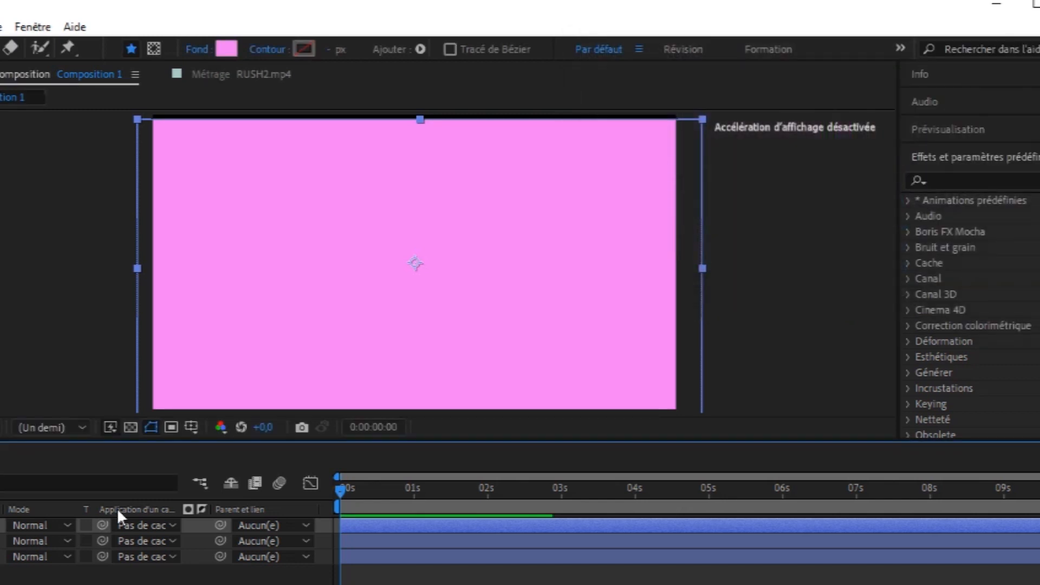
# Step: Find the Store vénitien transition effect and apply it to the orange layer, Calque de forme 1
pyautogui.click(688, 556)
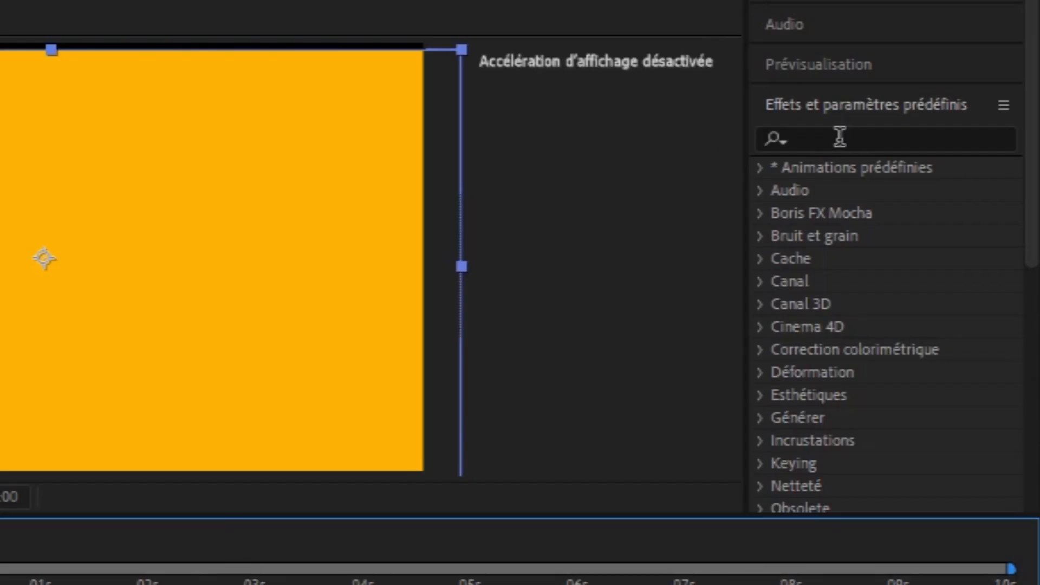
pyautogui.click(840, 136)
pyautogui.write('sto')
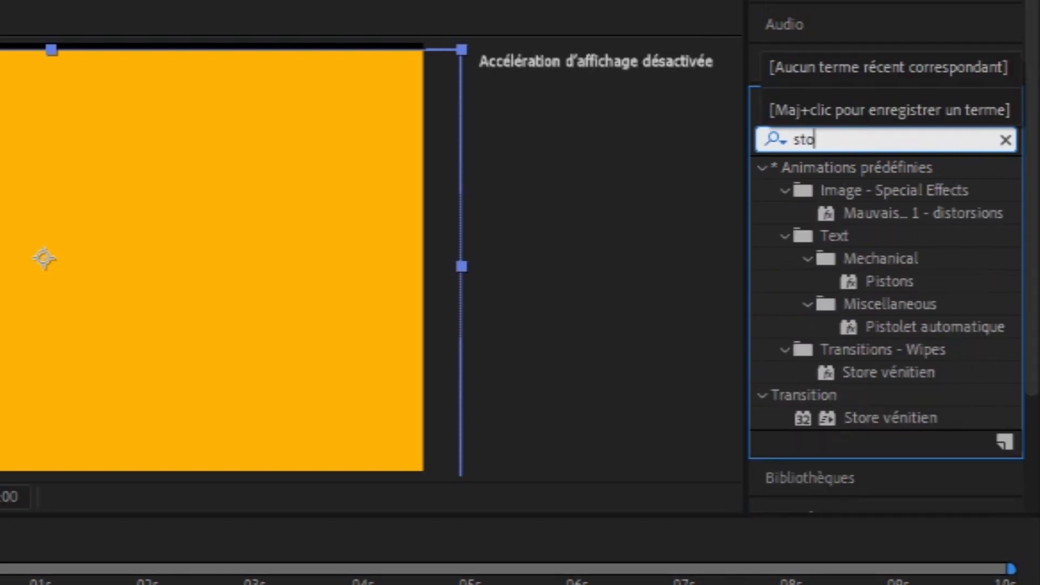
pyautogui.write('re')
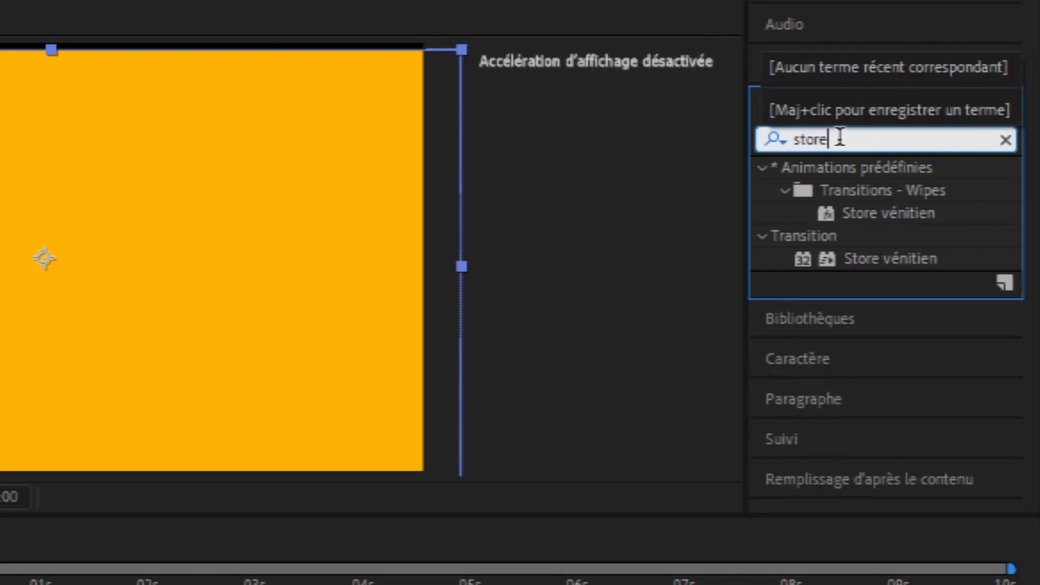
pyautogui.click(895, 262)
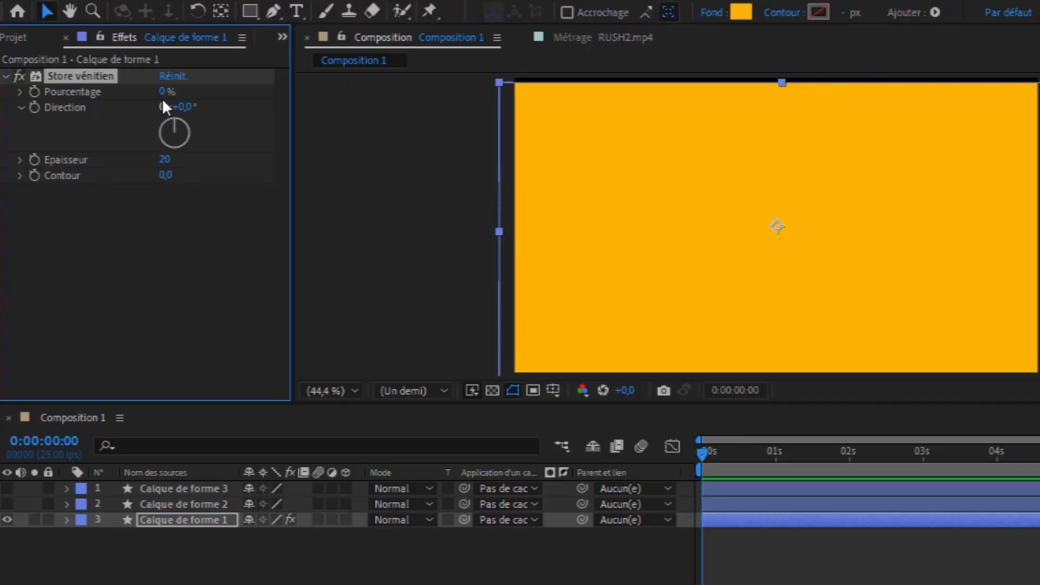
# Step: Set the Store vénitien effect's Direction to 122° and its Pourcentage to 3%
pyautogui.moveTo(164, 91); pyautogui.dragTo(85, 88)
pyautogui.moveTo(163, 91); pyautogui.dragTo(217, 89)
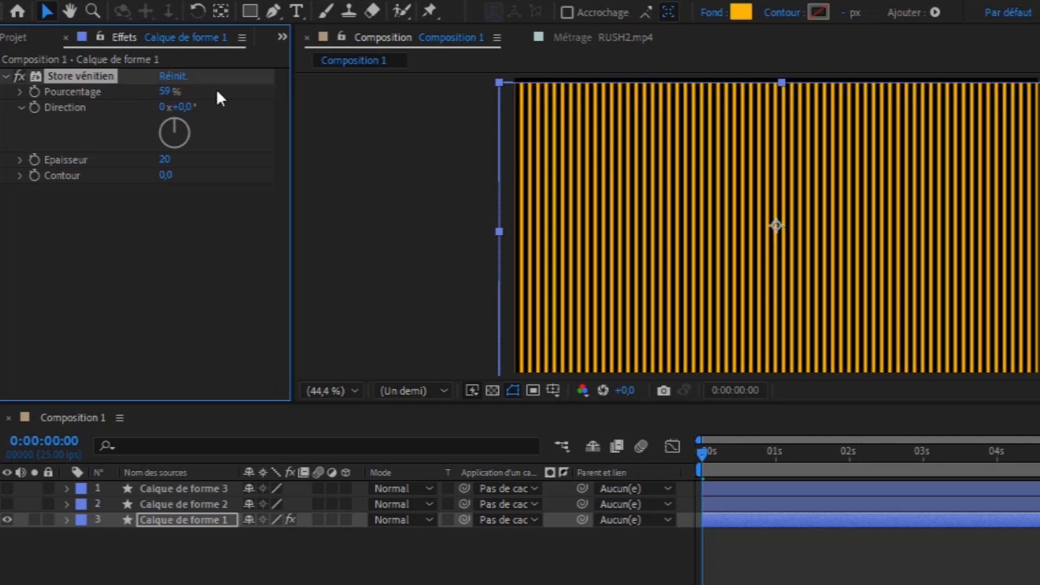
pyautogui.moveTo(180, 124); pyautogui.dragTo(191, 142)
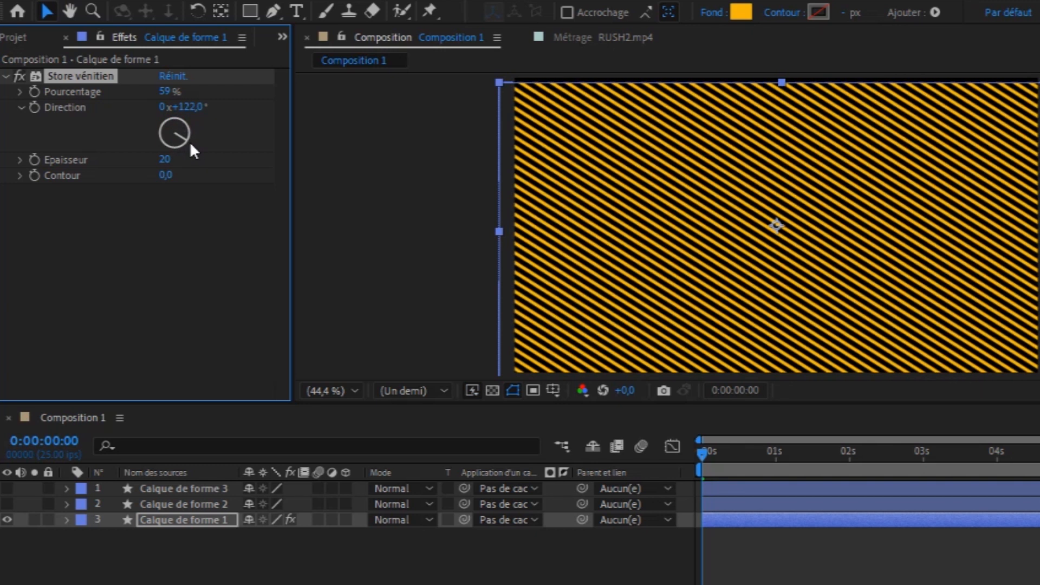
pyautogui.click(169, 92)
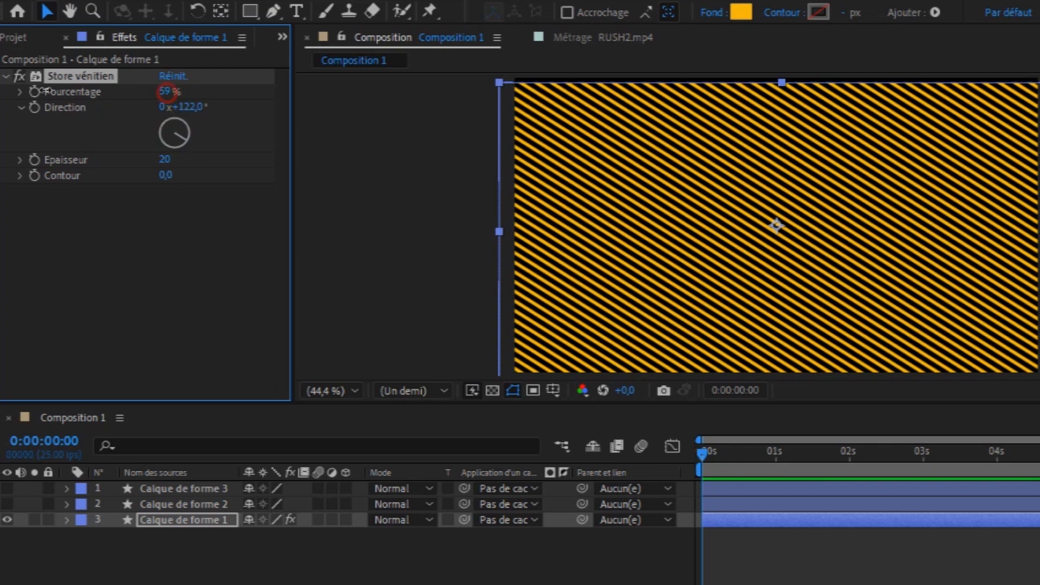
pyautogui.write('3')
pyautogui.press('Return')
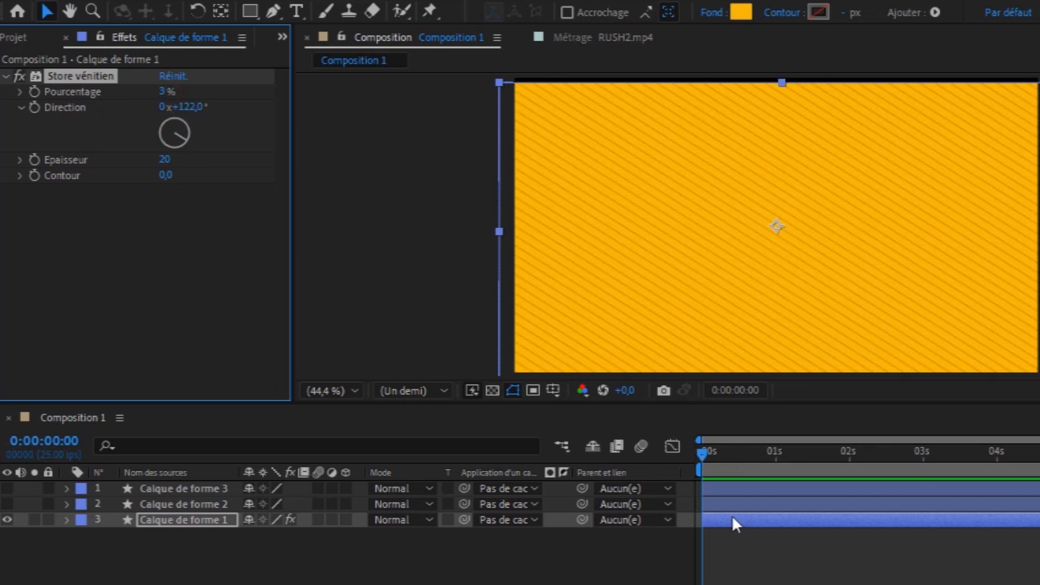
# Step: Add a Pourcentage keyframe of 0% at frame 20 for the Store vénitien effect on the orange layer
pyautogui.click(739, 581)
pyautogui.press('=')
pyautogui.press('=')
pyautogui.press('=')
pyautogui.press('=')
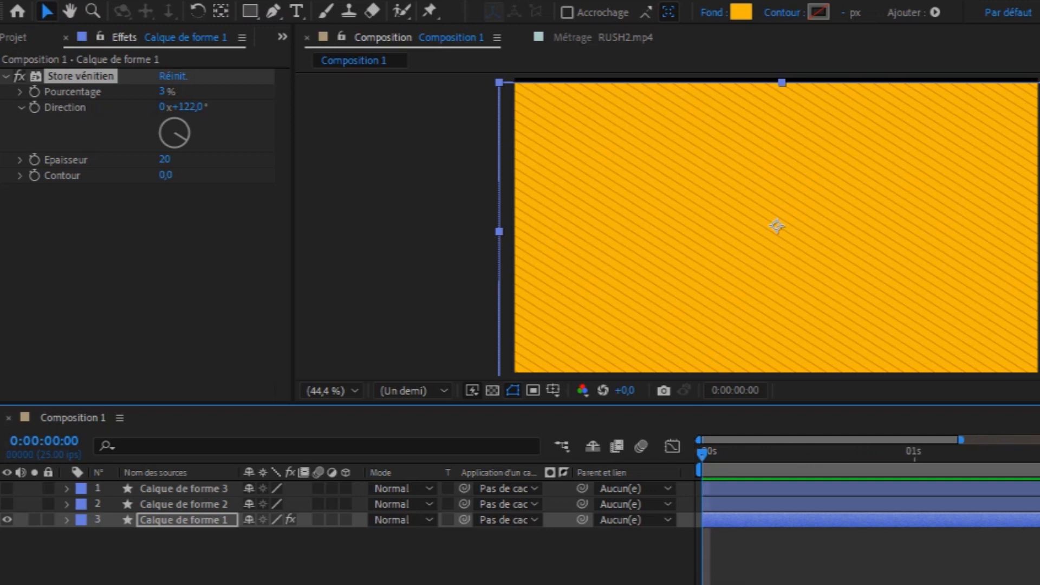
pyautogui.press('-')
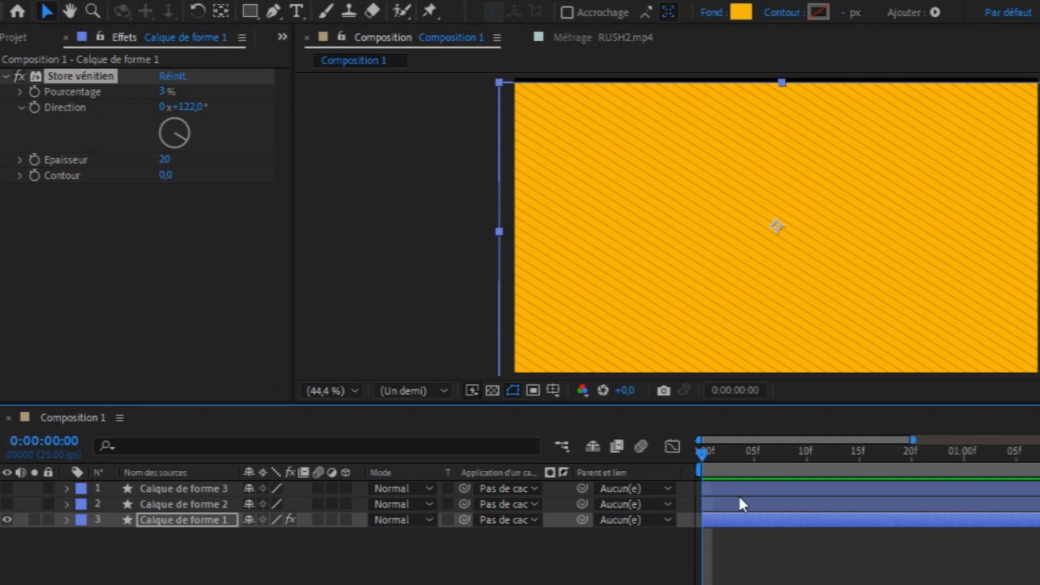
pyautogui.moveTo(703, 449); pyautogui.dragTo(915, 472)
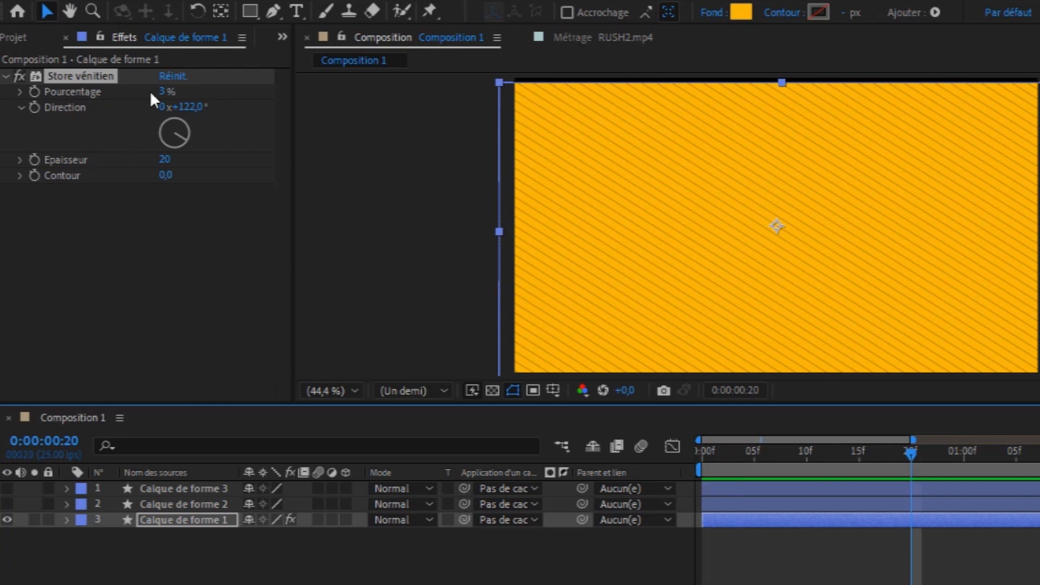
pyautogui.moveTo(165, 93); pyautogui.dragTo(138, 92)
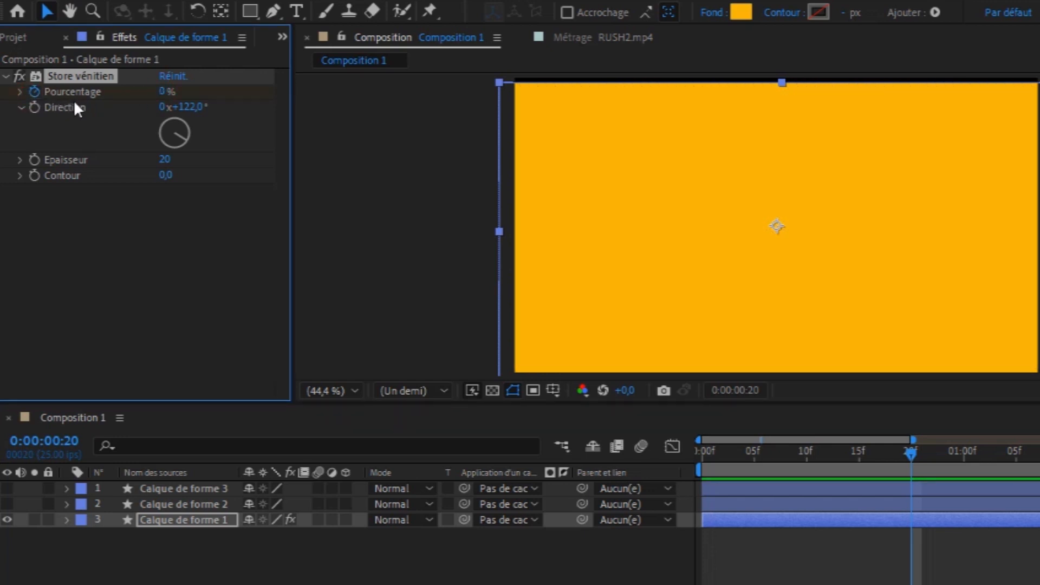
# Step: Reveal the orange layer's keyframes and add a Pourcentage keyframe of 100% at frame 0
pyautogui.press('u')
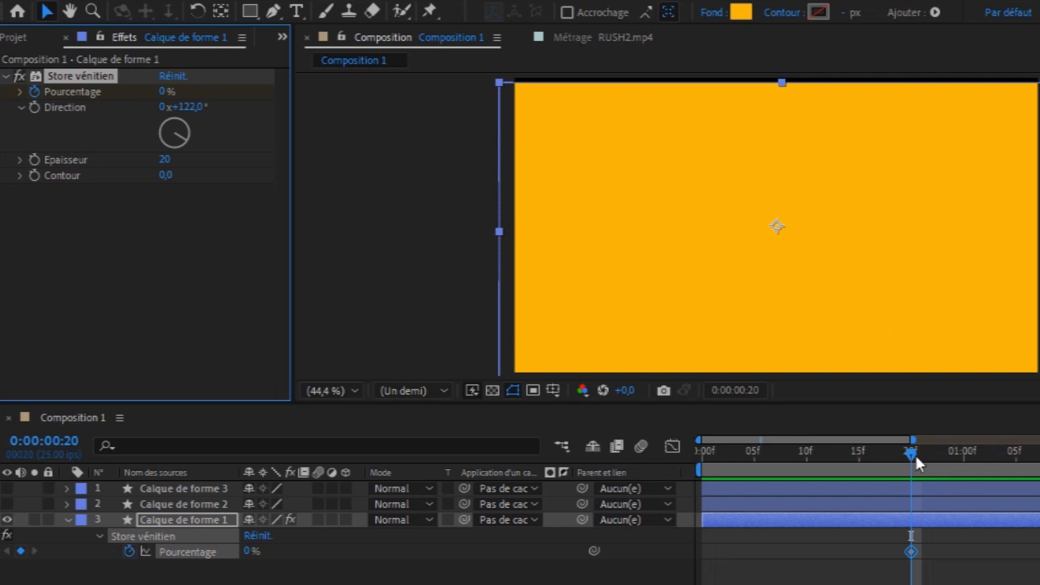
pyautogui.click(694, 471)
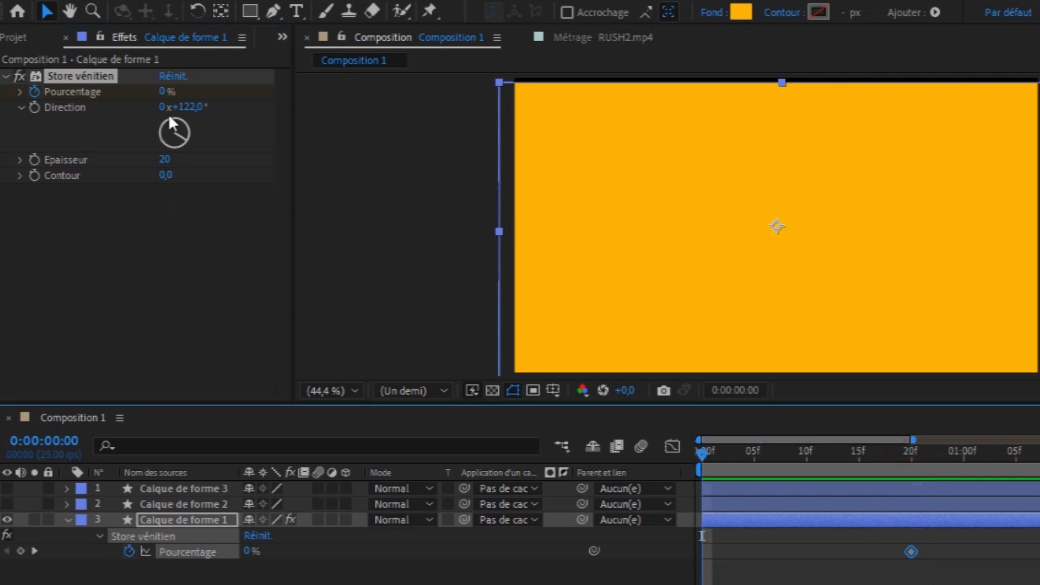
pyautogui.moveTo(162, 91); pyautogui.dragTo(338, 85)
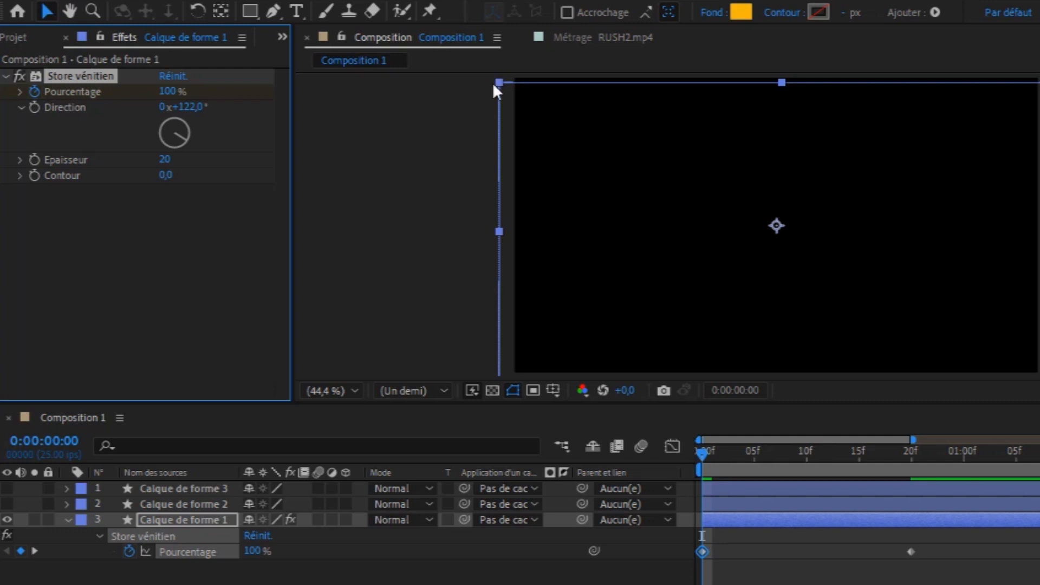
# Step: Preview the orange stripe reveal from the start and inspect it at frame 5
pyautogui.click(701, 450)
pyautogui.press('space')
pyautogui.moveTo(716, 461); pyautogui.dragTo(753, 467)
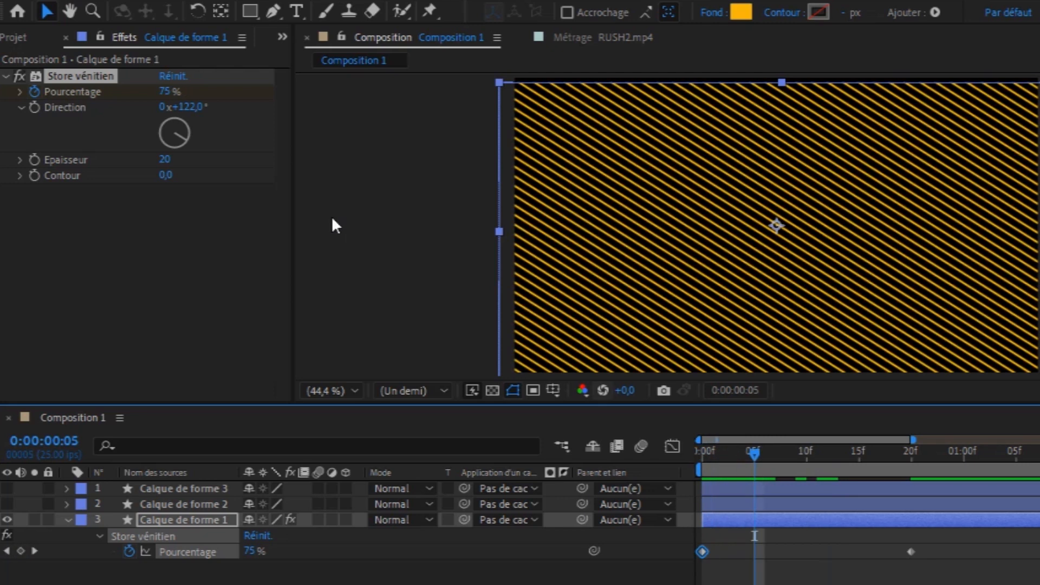
# Step: Set the Store vénitien effect's Epaisseur to 199 on the orange layer and check the stripes at frame 2
pyautogui.click(163, 157)
pyautogui.moveTo(177, 157); pyautogui.dragTo(314, 146)
pyautogui.moveTo(754, 450); pyautogui.dragTo(728, 485)
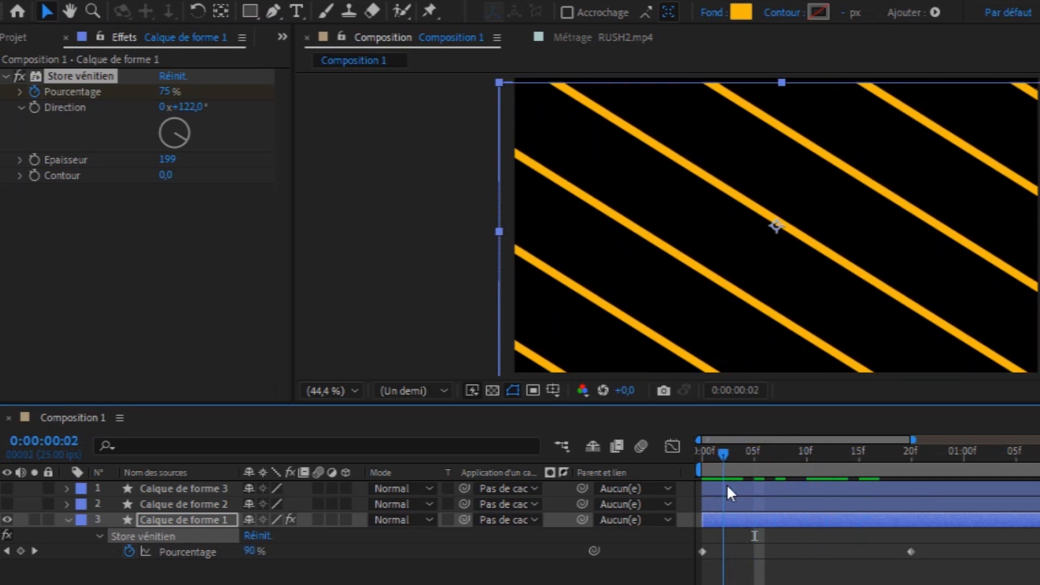
# Step: Copy the orange layer's Store vénitien effect with the playhead at frame 0
pyautogui.click(174, 562)
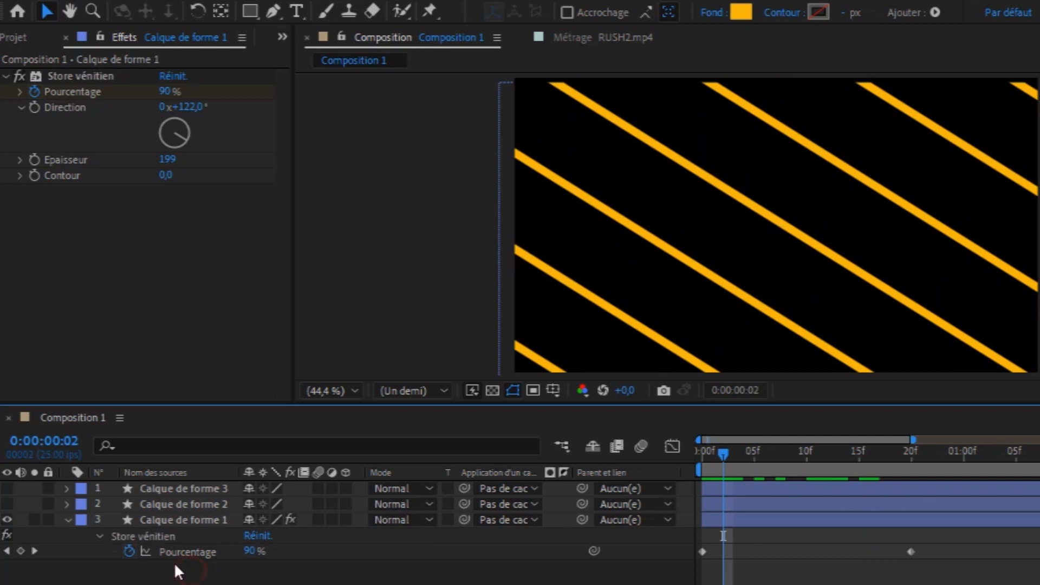
pyautogui.click(150, 536)
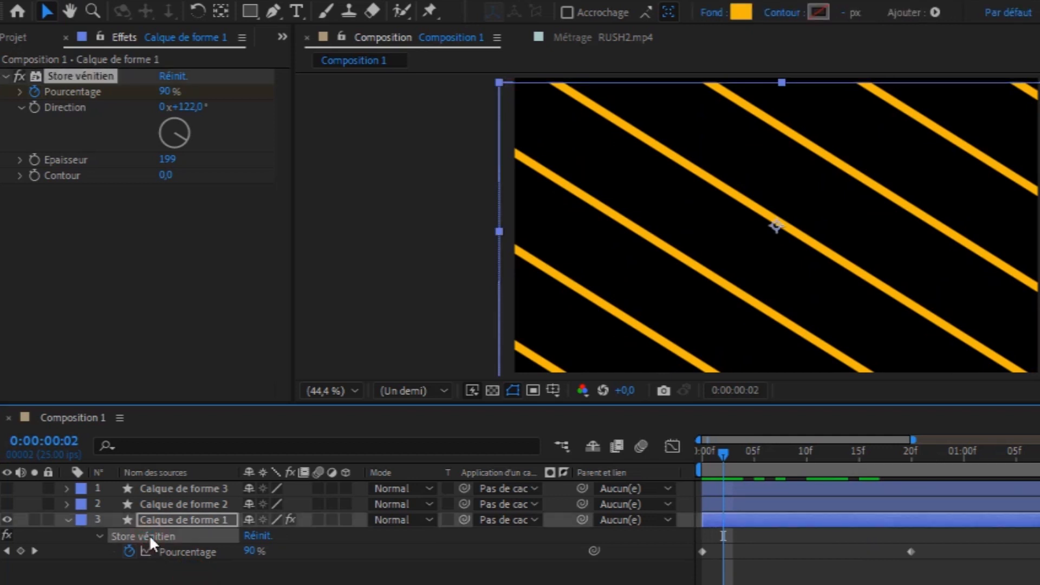
pyautogui.moveTo(723, 451); pyautogui.dragTo(675, 456)
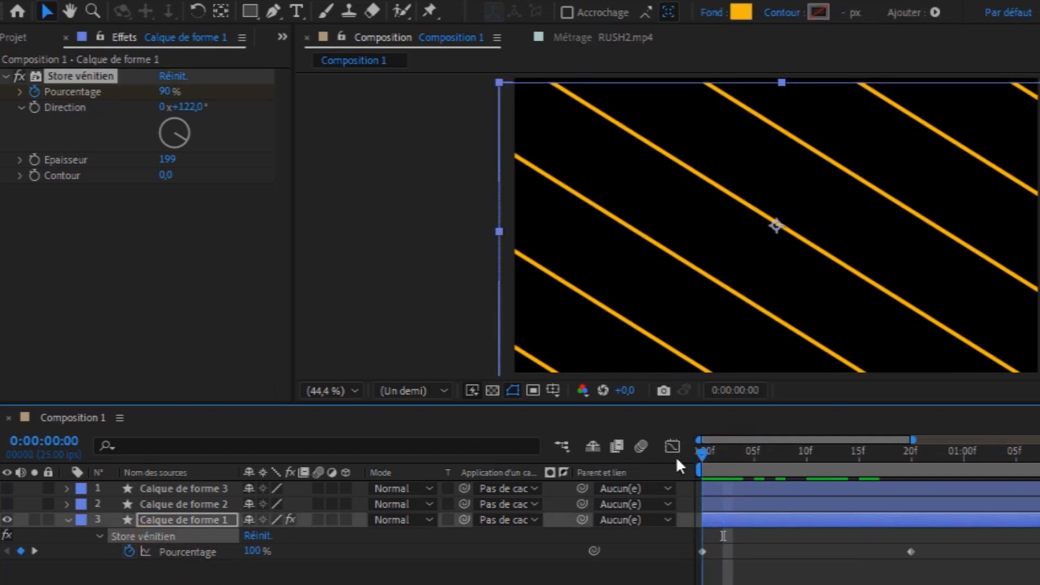
pyautogui.hotkey('ctrl', 'c')
# Step: Make Calque de forme 2 and Calque de forme 3 visible and paste the Store vénitien effect onto both
pyautogui.click(6, 488)
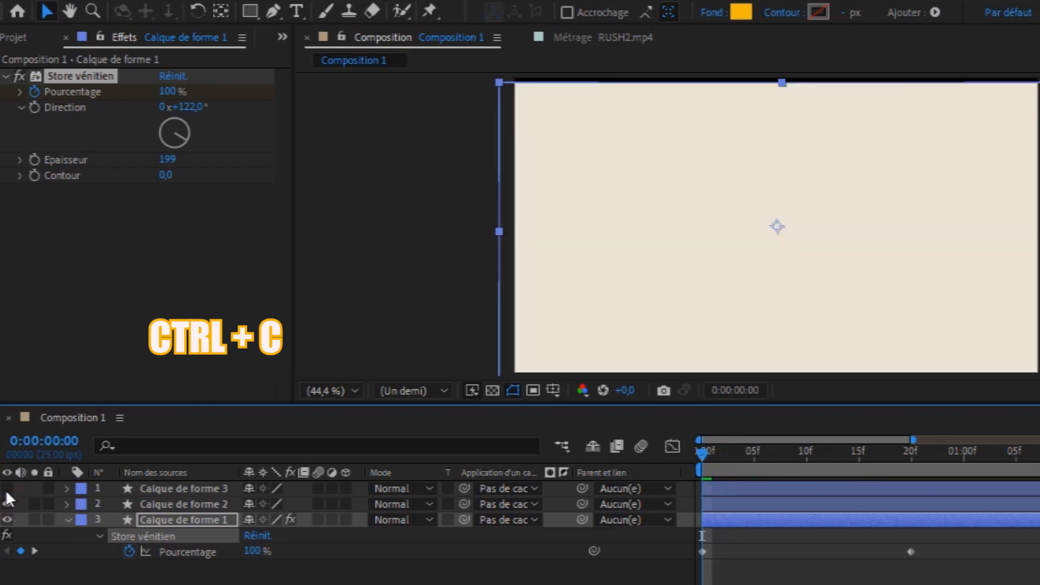
pyautogui.click(7, 503)
pyautogui.click(159, 494)
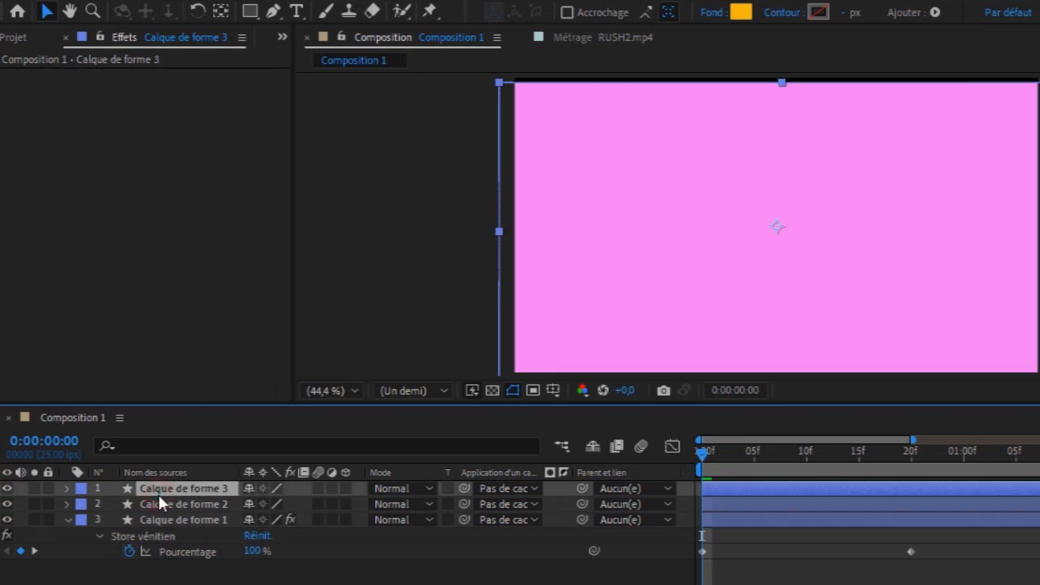
pyautogui.keyDown('ctrl'); pyautogui.click(174, 506); pyautogui.keyUp('ctrl')
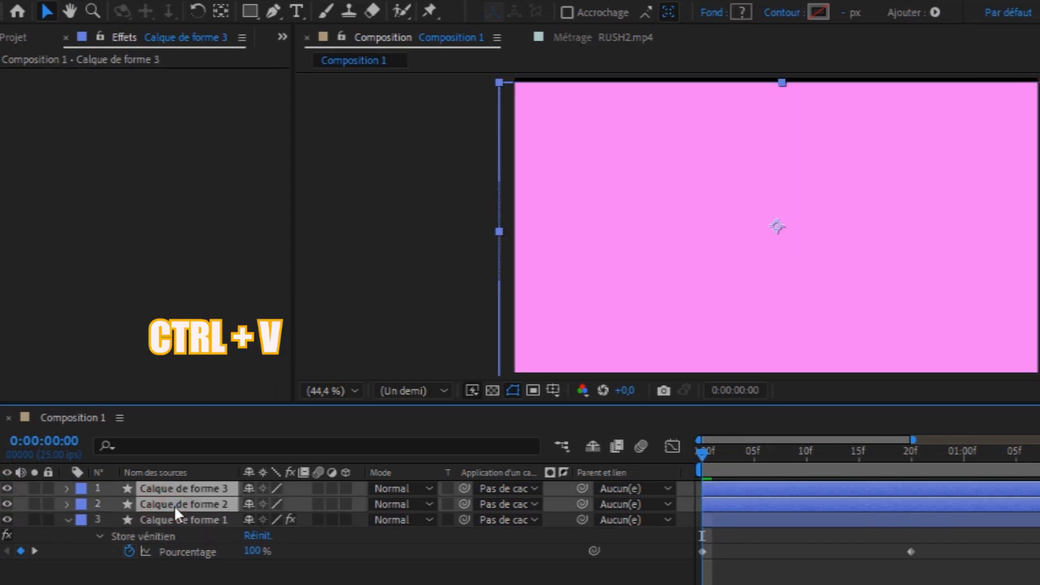
pyautogui.hotkey('ctrl', 'v')
pyautogui.click(68, 520)
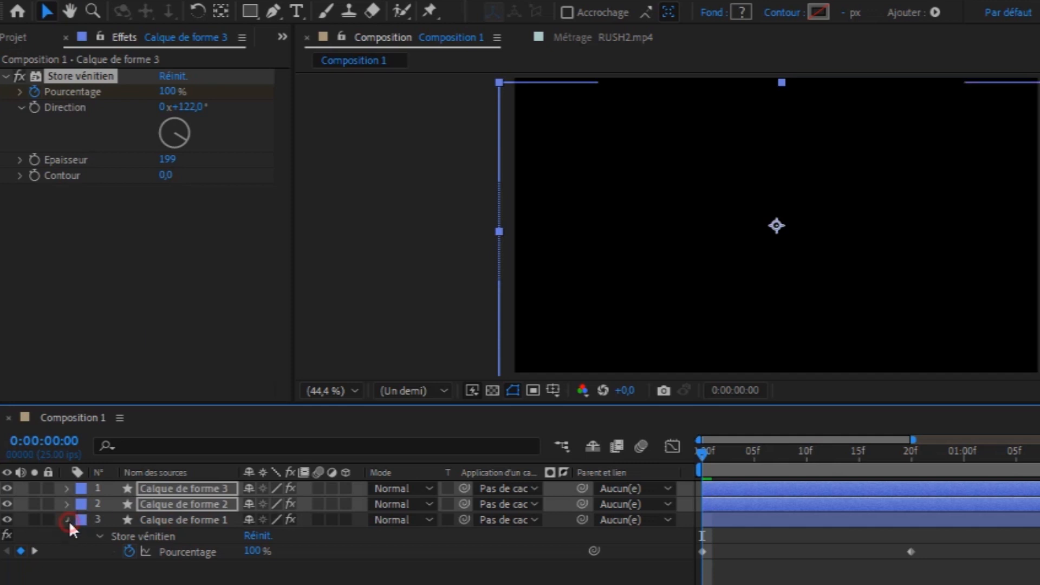
# Step: Stagger the shape layers so Calque de forme 2 starts at frame 4 and Calque de forme 3 at frame 8
pyautogui.moveTo(726, 485); pyautogui.dragTo(765, 488)
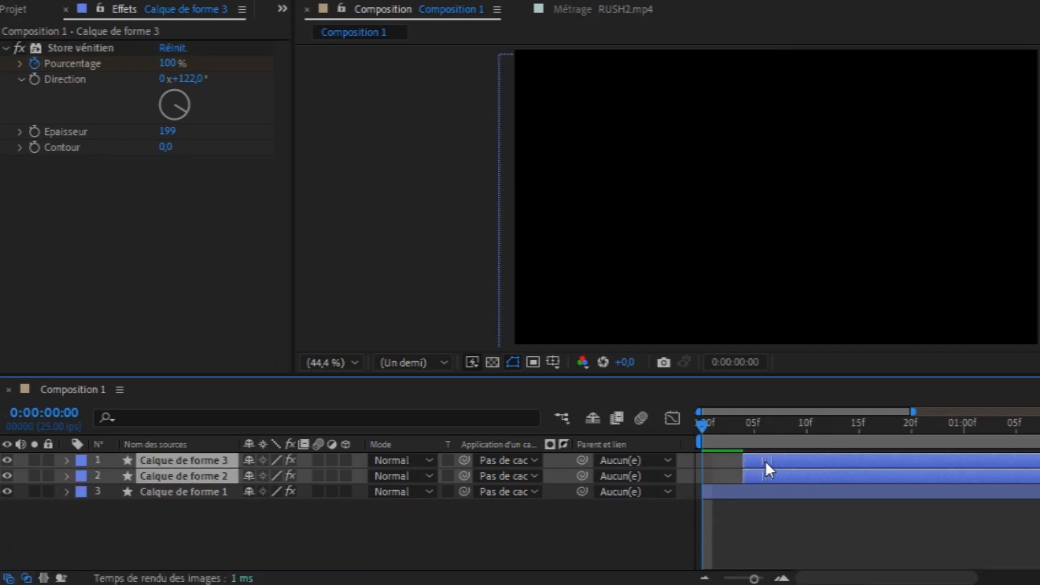
pyautogui.click(650, 529)
pyautogui.moveTo(775, 456); pyautogui.dragTo(796, 459)
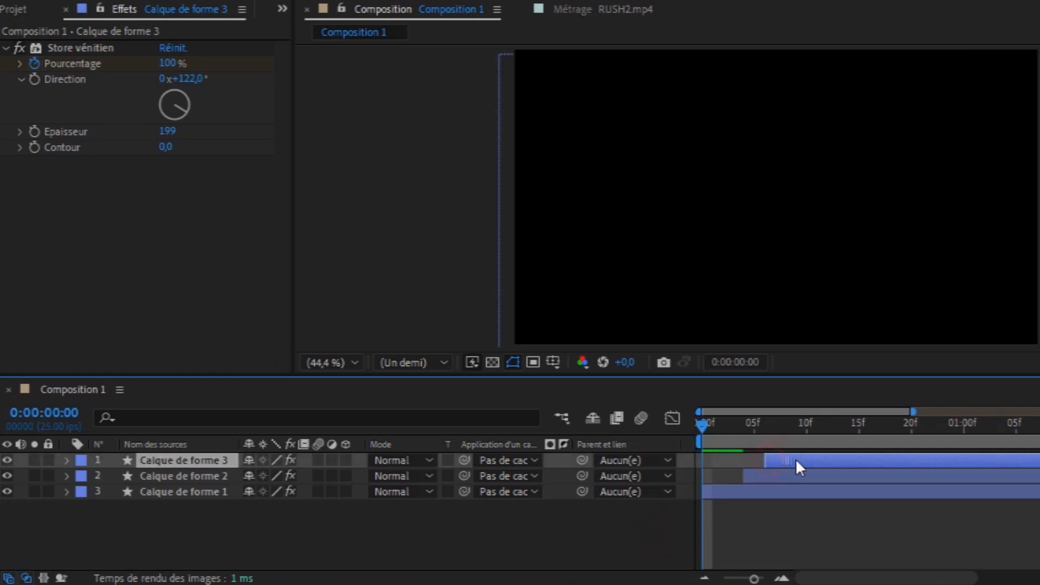
# Step: Scrub through the staggered stripe animation up to frame 20 and inspect the stripes at frame 15
pyautogui.moveTo(701, 423); pyautogui.dragTo(911, 427)
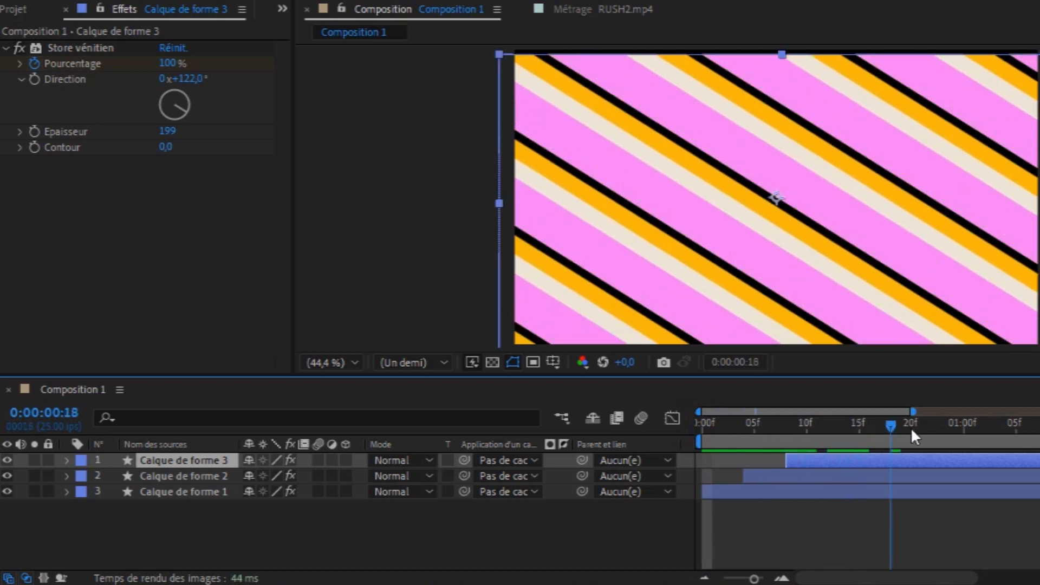
pyautogui.click(755, 447)
pyautogui.moveTo(792, 450); pyautogui.dragTo(854, 455)
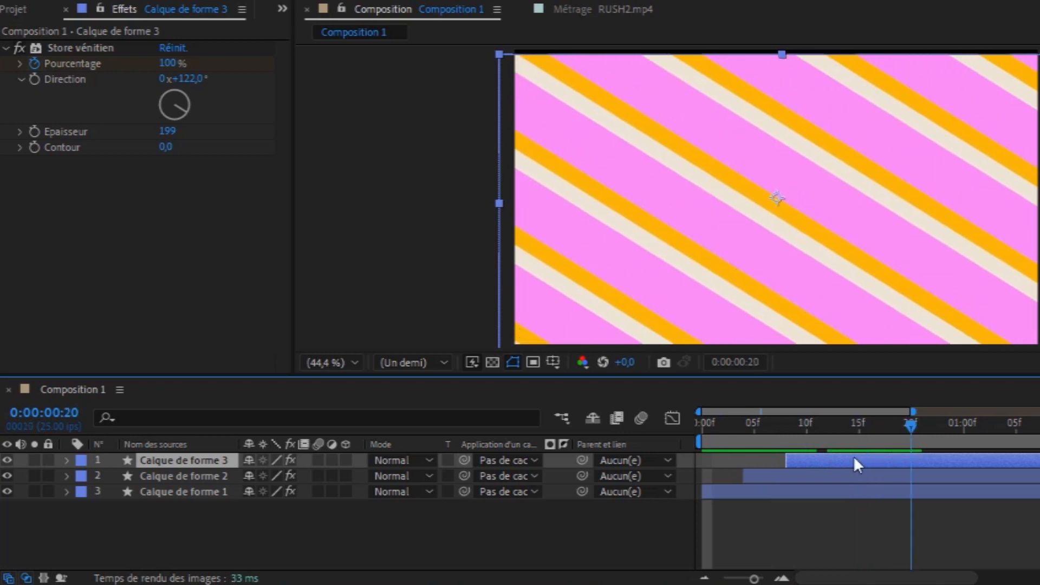
pyautogui.click(266, 518)
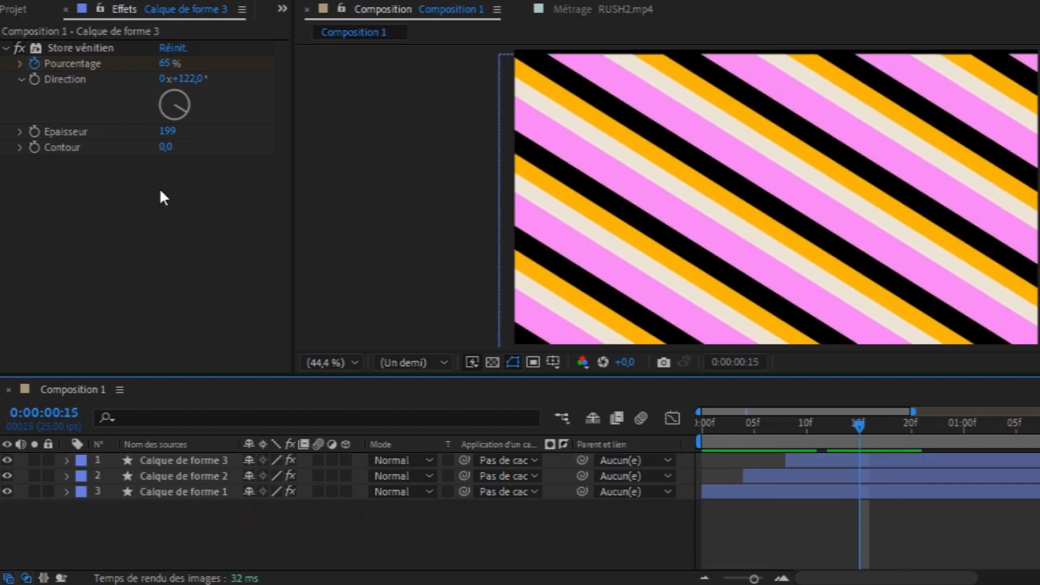
# Step: Open the 1.mp4 footage and add it to the composition beneath the three shape layers
pyautogui.click(18, 9)
pyautogui.doubleClick(51, 209)
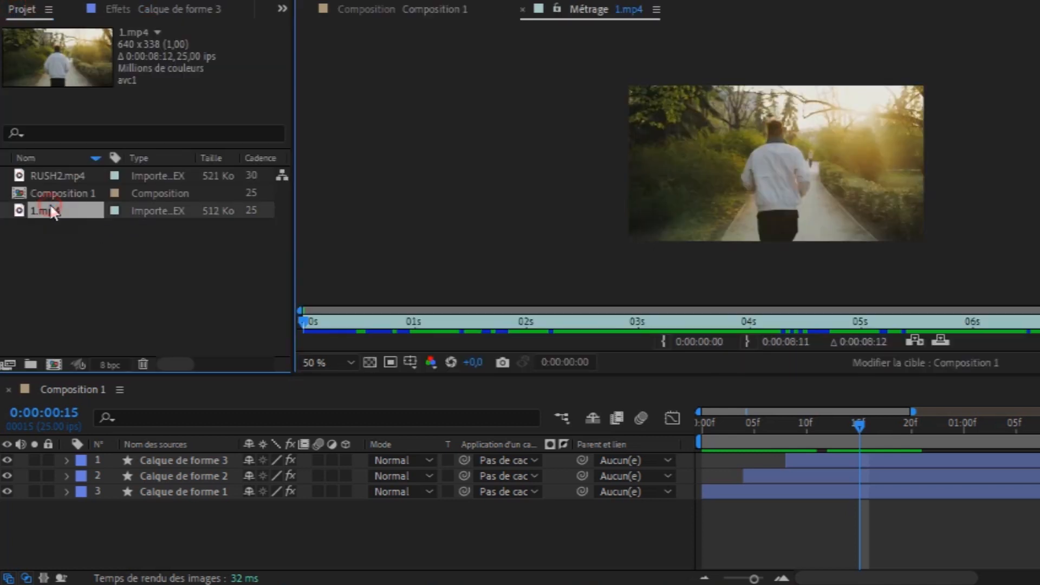
pyautogui.moveTo(50, 210); pyautogui.dragTo(91, 518)
# Step: Shift the three shape layers together so Calque de forme 1 starts at about frame 13, and end the work area at 4 seconds
pyautogui.click(160, 491)
pyautogui.keyDown('shift'); pyautogui.click(183, 458); pyautogui.keyUp('shift')
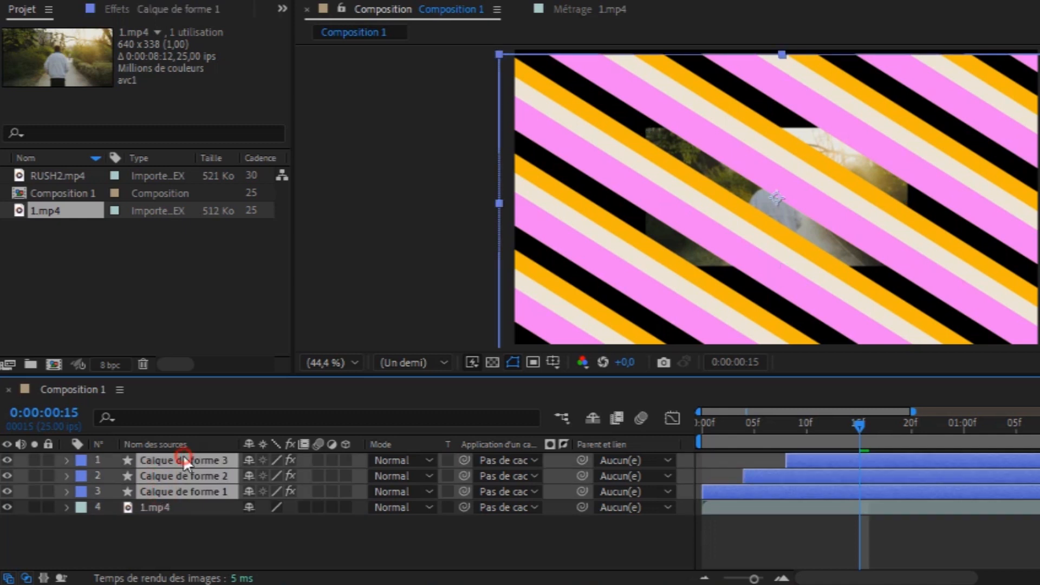
pyautogui.moveTo(807, 457); pyautogui.dragTo(891, 457)
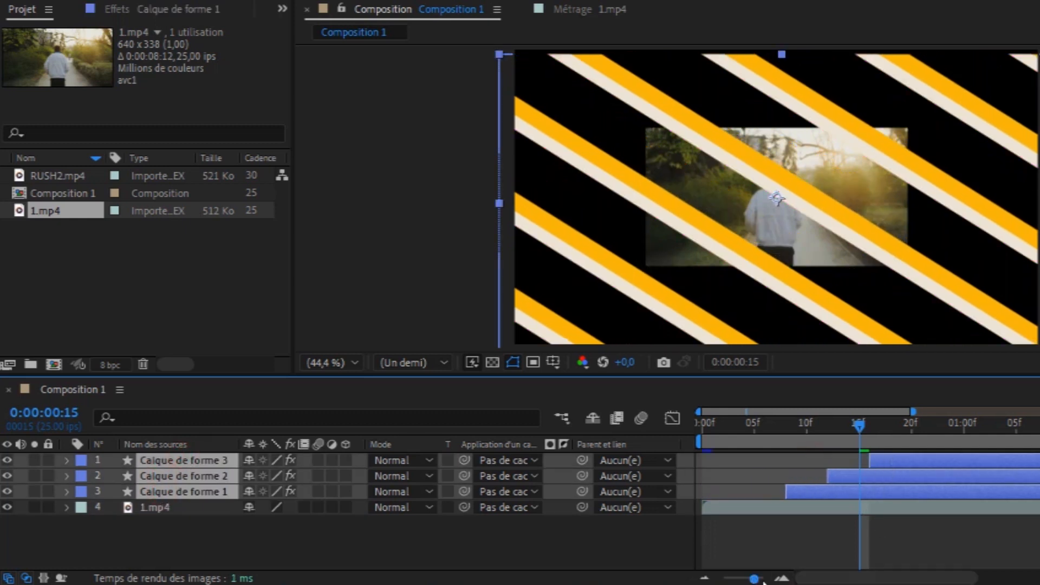
pyautogui.moveTo(755, 579); pyautogui.dragTo(724, 579)
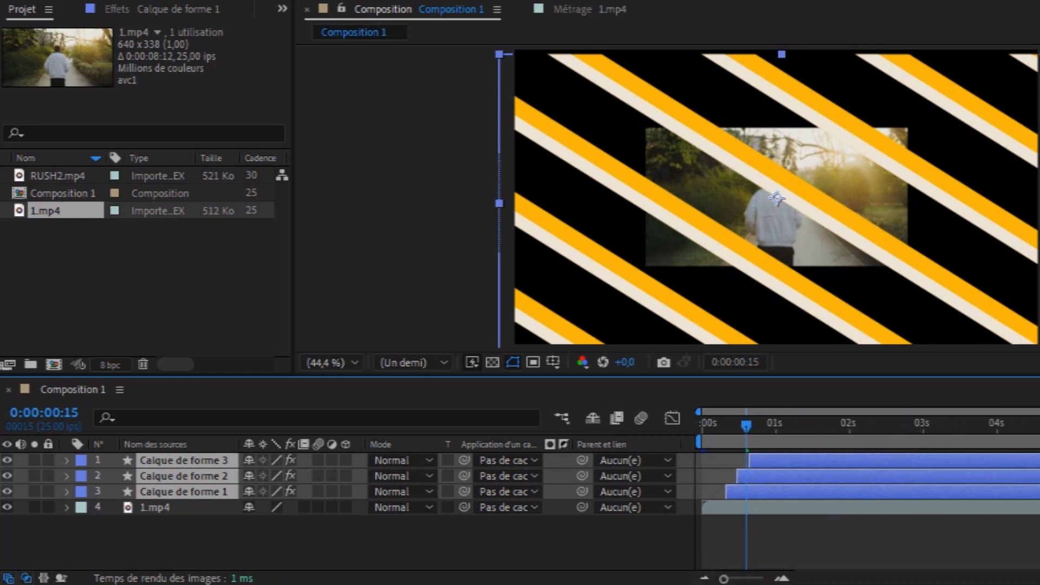
pyautogui.moveTo(975, 441)
pyautogui.mouseDown()
pyautogui.moveTo(964, 441)
pyautogui.moveTo(996, 441)
pyautogui.mouseUp()
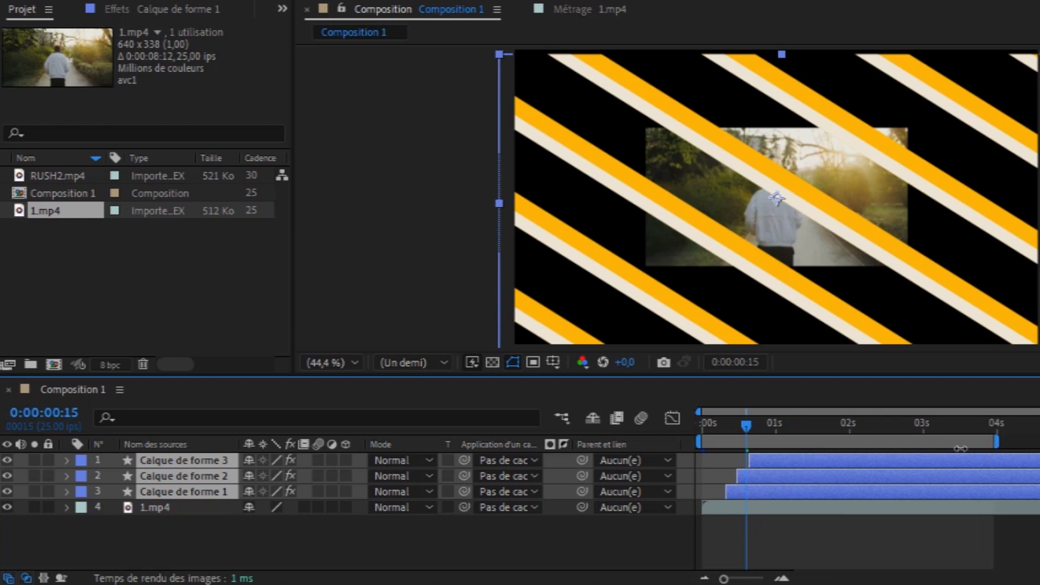
pyautogui.moveTo(803, 458); pyautogui.dragTo(816, 458)
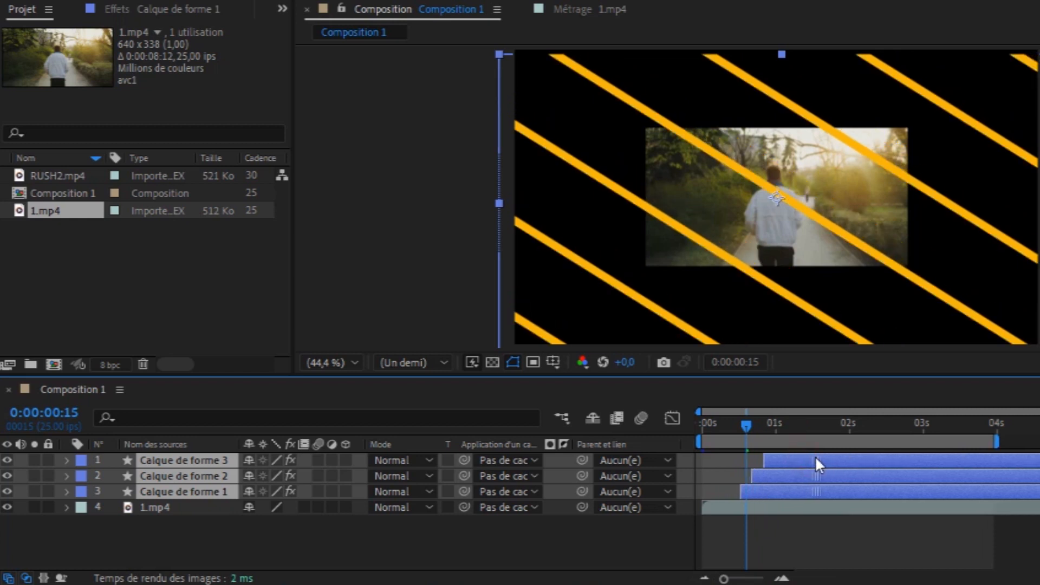
# Step: Scale the 1.mp4 layer to 228% so it fills the frame, and collapse its properties
pyautogui.click(183, 506)
pyautogui.press('s')
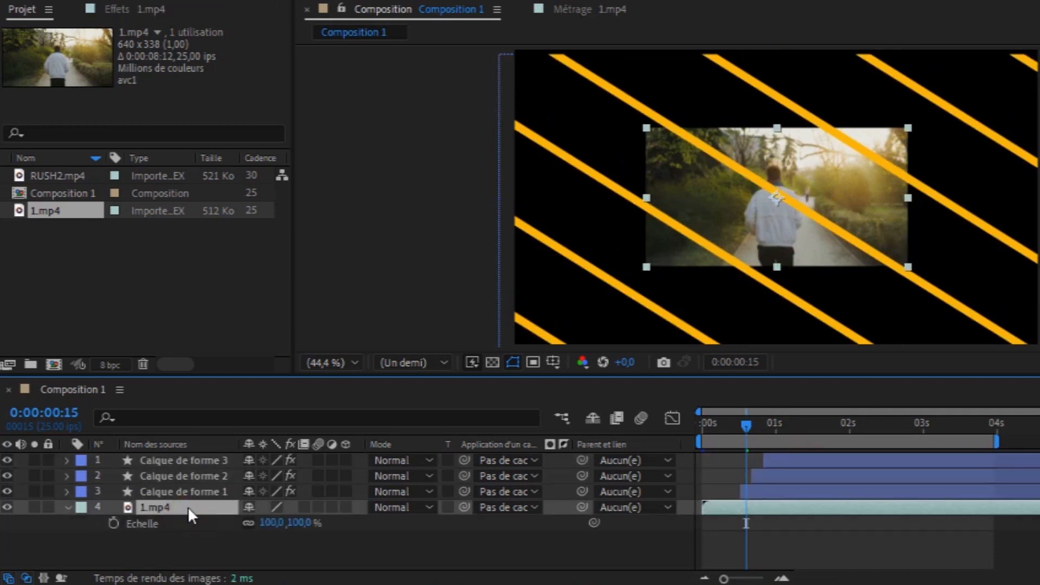
pyautogui.moveTo(271, 529); pyautogui.dragTo(388, 520)
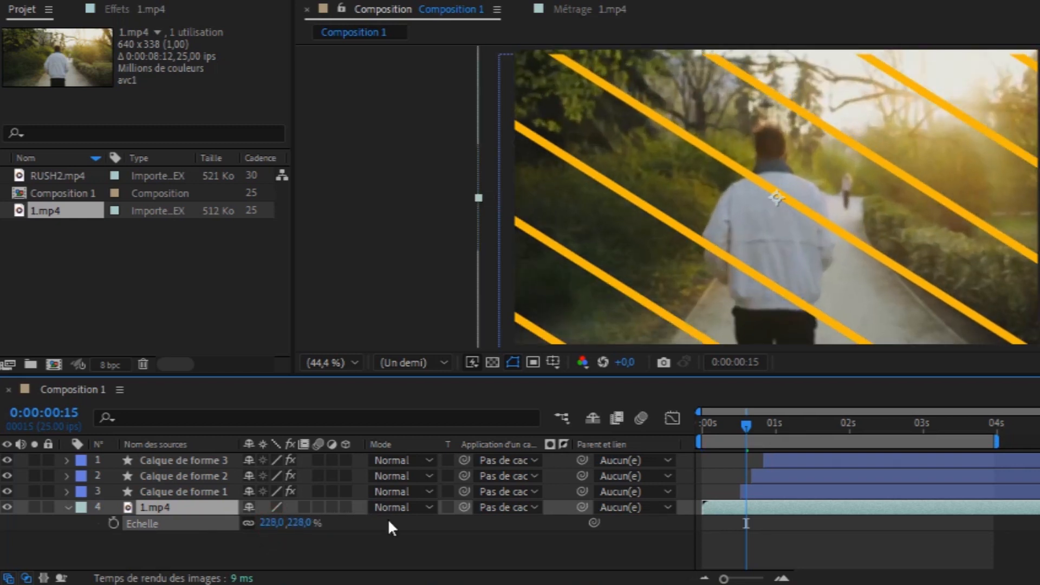
pyautogui.press('Return')
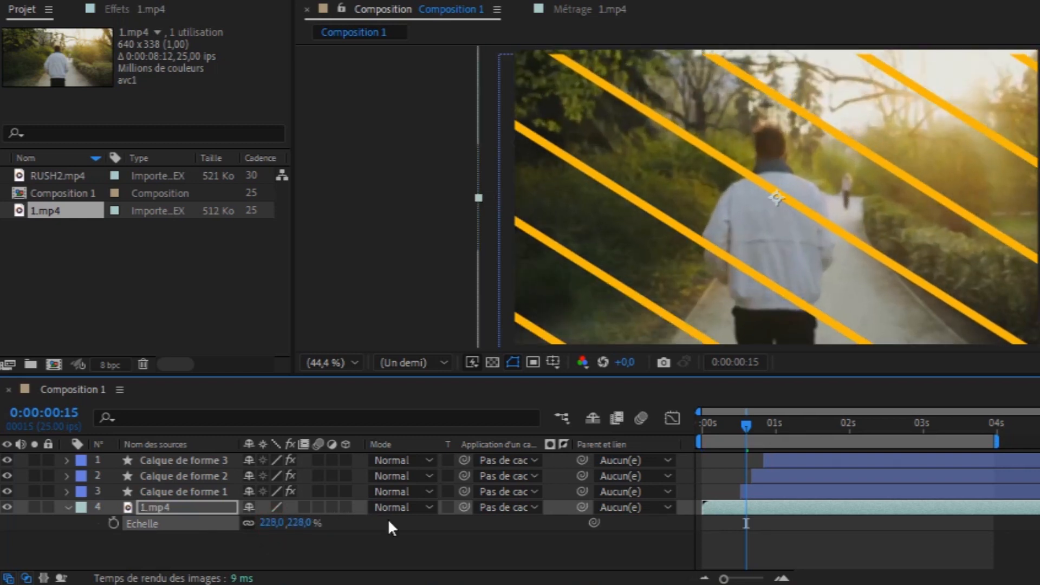
pyautogui.click(67, 507)
# Step: Place RUSH2.mp4 directly below Calque de forme 3 and scale it to 212%
pyautogui.click(68, 174)
pyautogui.moveTo(67, 174); pyautogui.dragTo(219, 468)
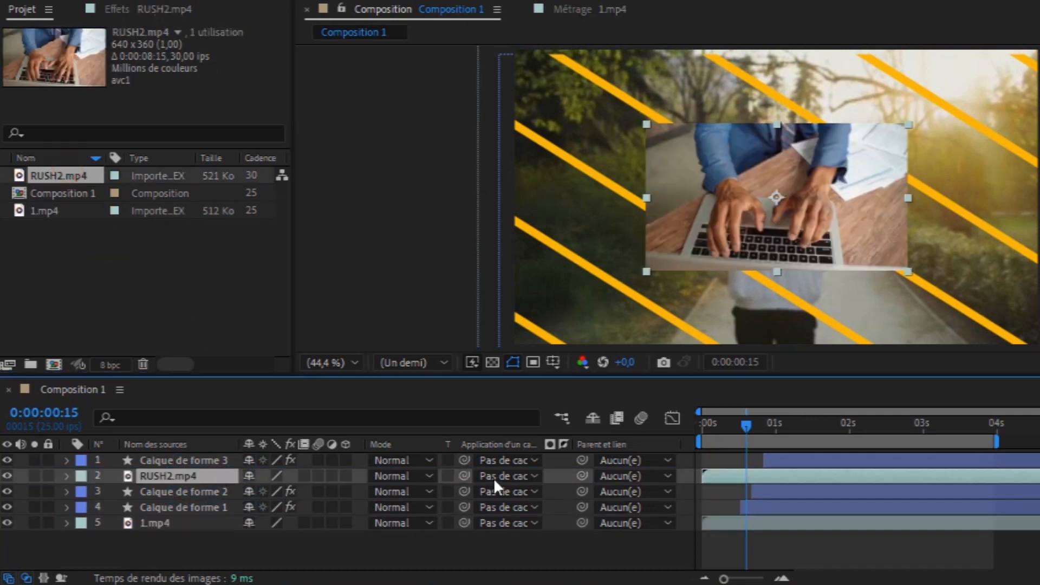
pyautogui.press('s')
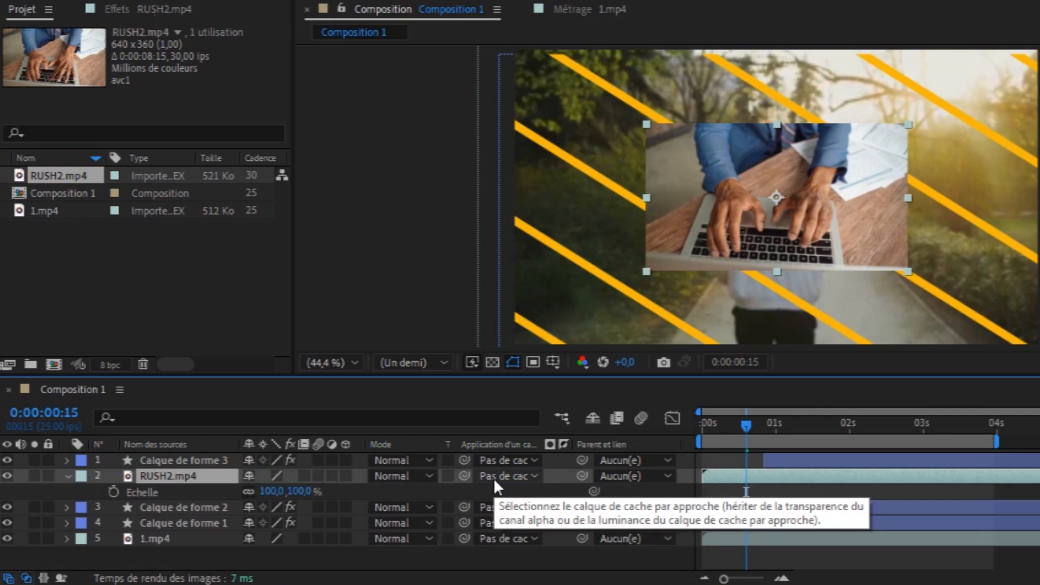
pyautogui.moveTo(305, 495); pyautogui.dragTo(399, 487)
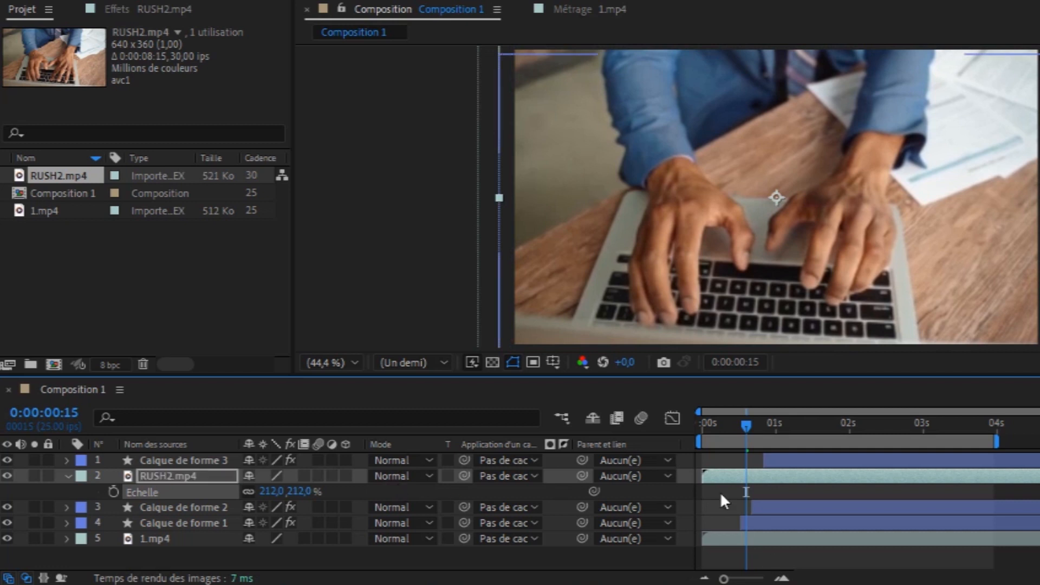
# Step: Align the start of RUSH2.mp4 with Calque de forme 3 and assign Calque de forme 3 as its track matte
pyautogui.moveTo(710, 474); pyautogui.dragTo(768, 475)
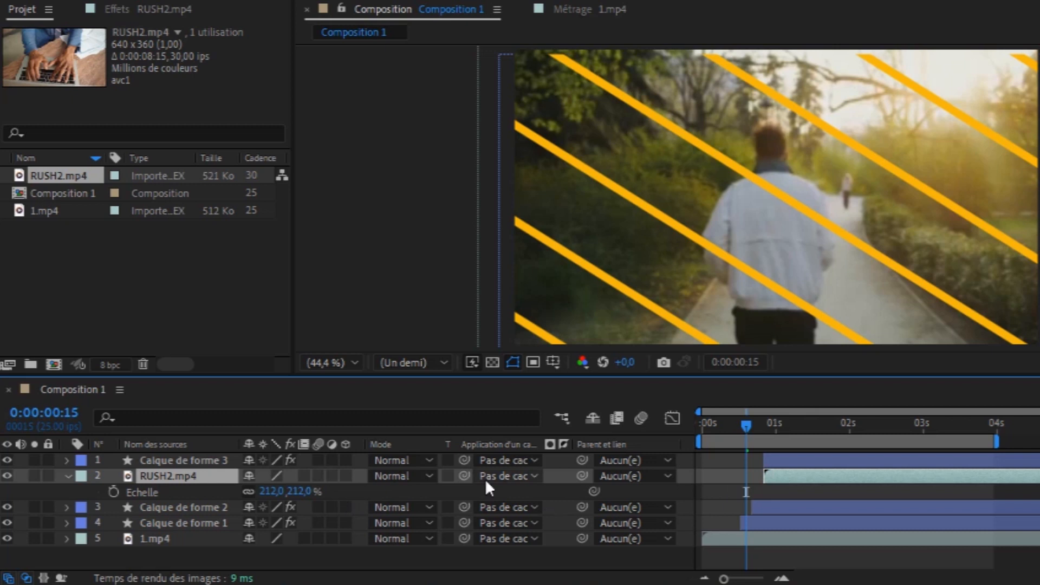
pyautogui.click(531, 476)
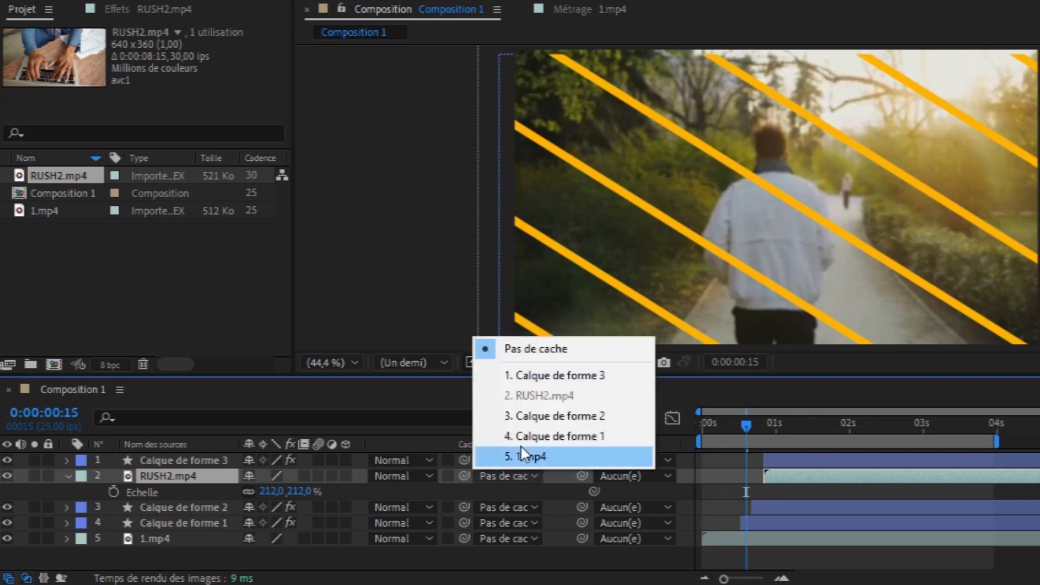
pyautogui.click(574, 379)
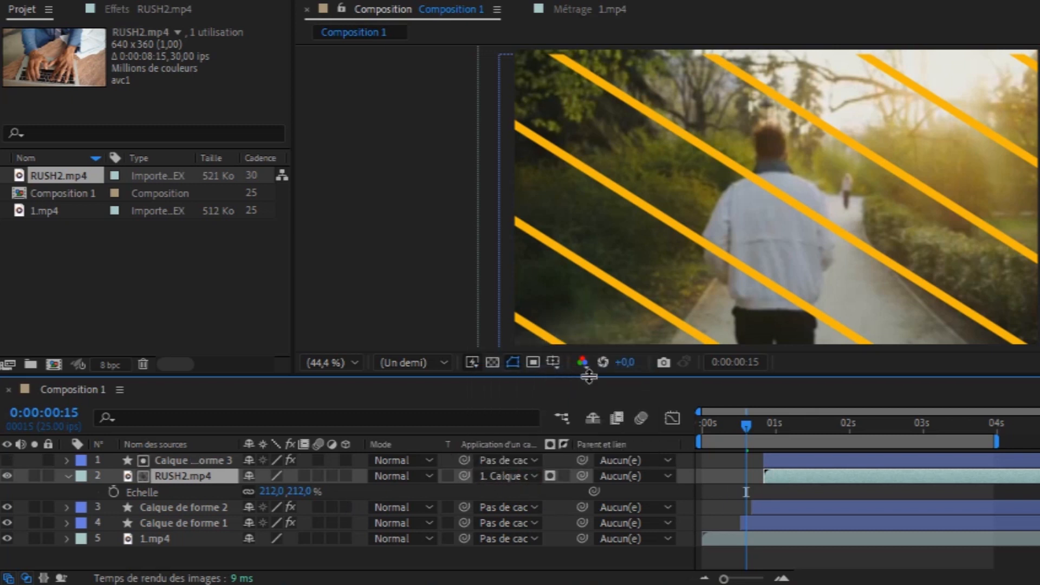
pyautogui.click(67, 476)
# Step: Preview the stripe transition between the two clips from the start
pyautogui.moveTo(743, 425); pyautogui.dragTo(684, 427)
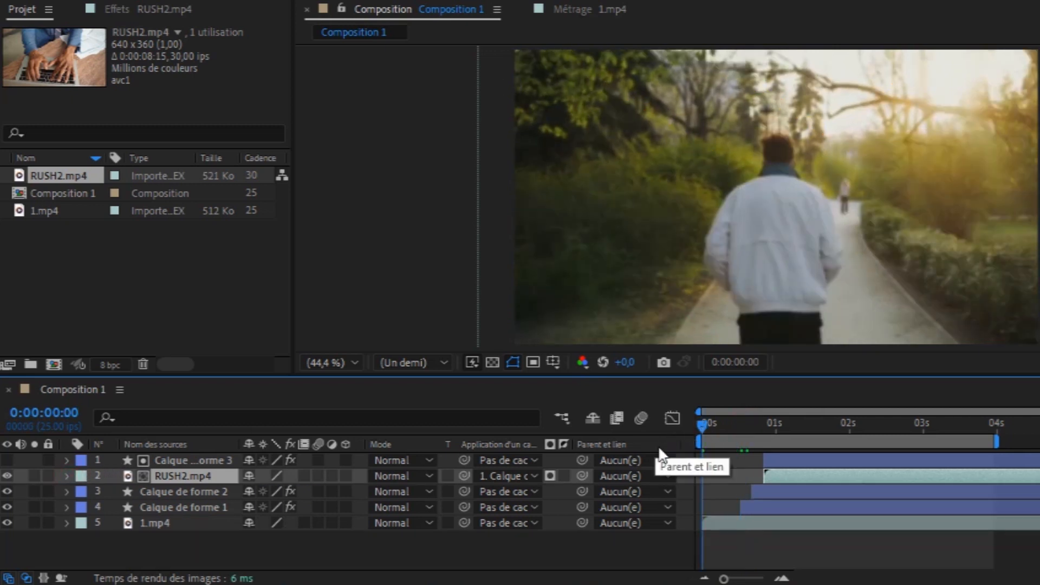
pyautogui.press('space')
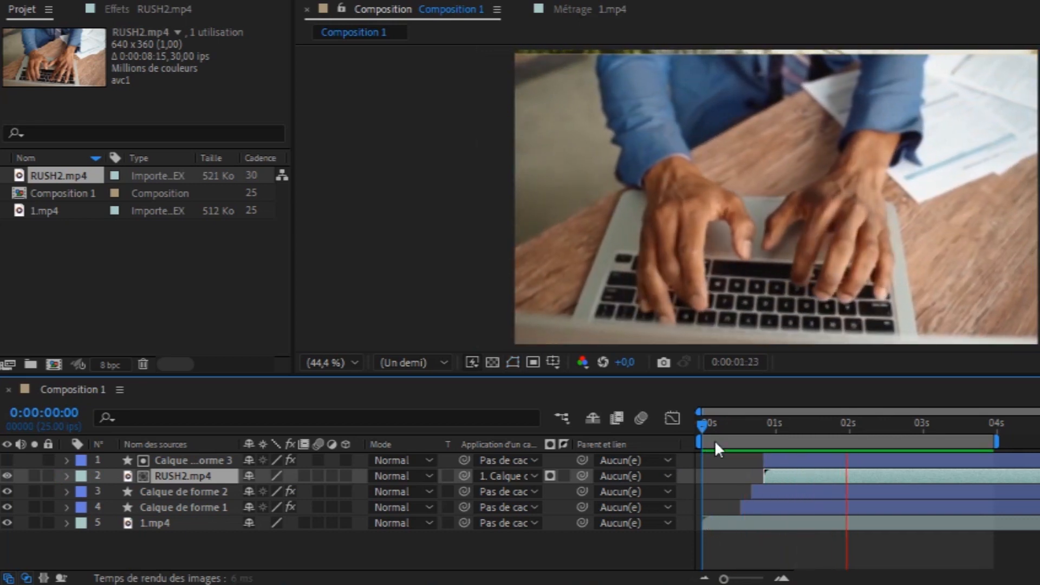
pyautogui.press('space')
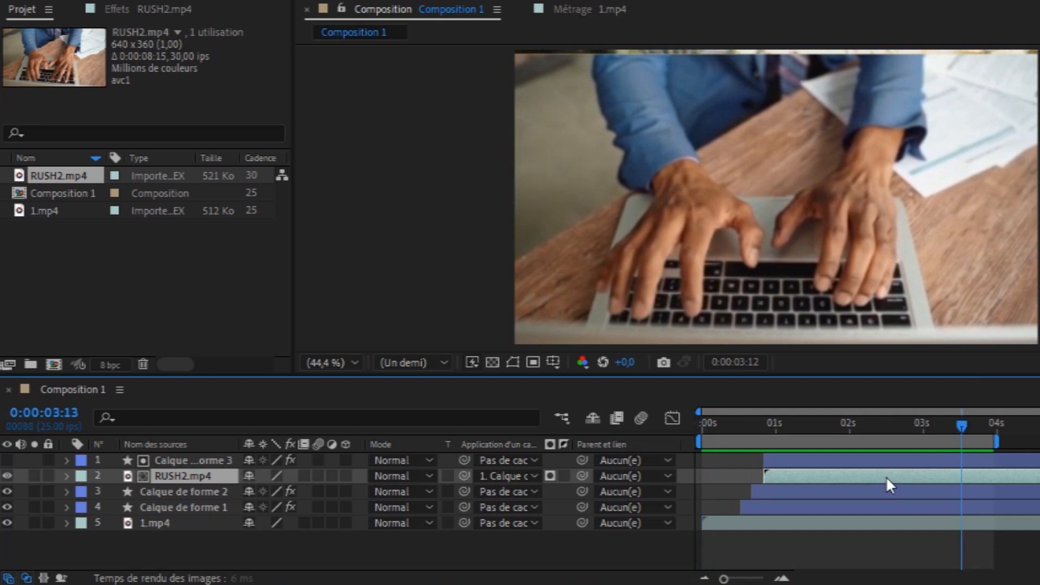
# Step: Set the RUSH2.mp4 layer's Echelle to 228%
pyautogui.press('s')
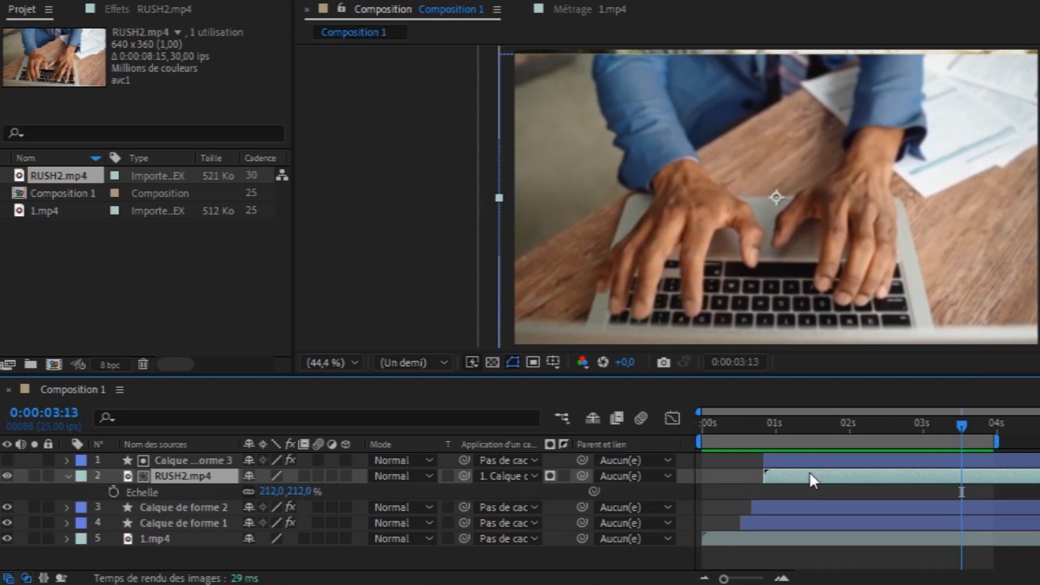
pyautogui.click(274, 492)
pyautogui.write('218')
pyautogui.press('Return')
pyautogui.click(291, 492)
pyautogui.write('228')
pyautogui.press('Return')
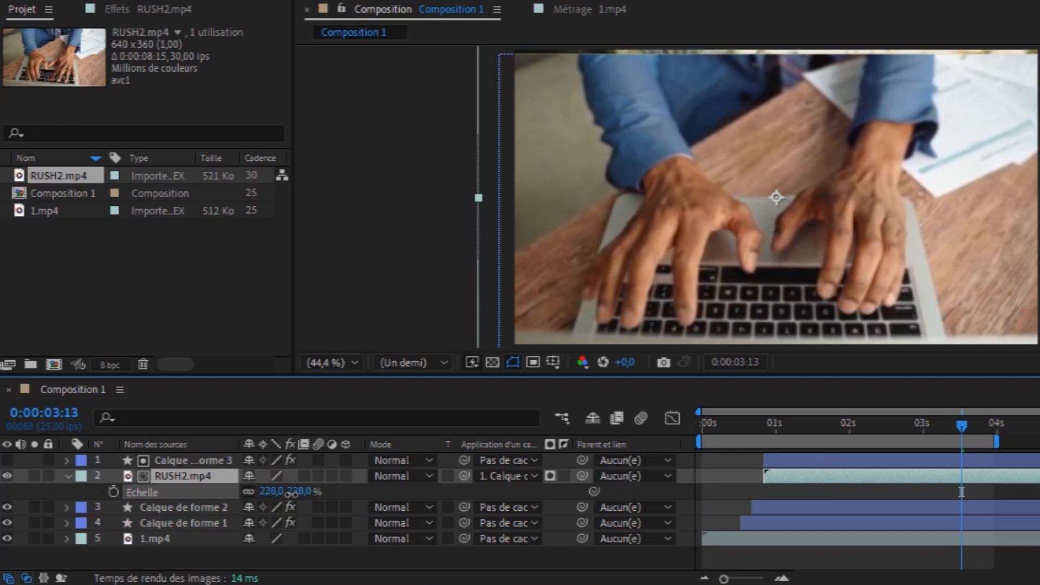
pyautogui.click(291, 494)
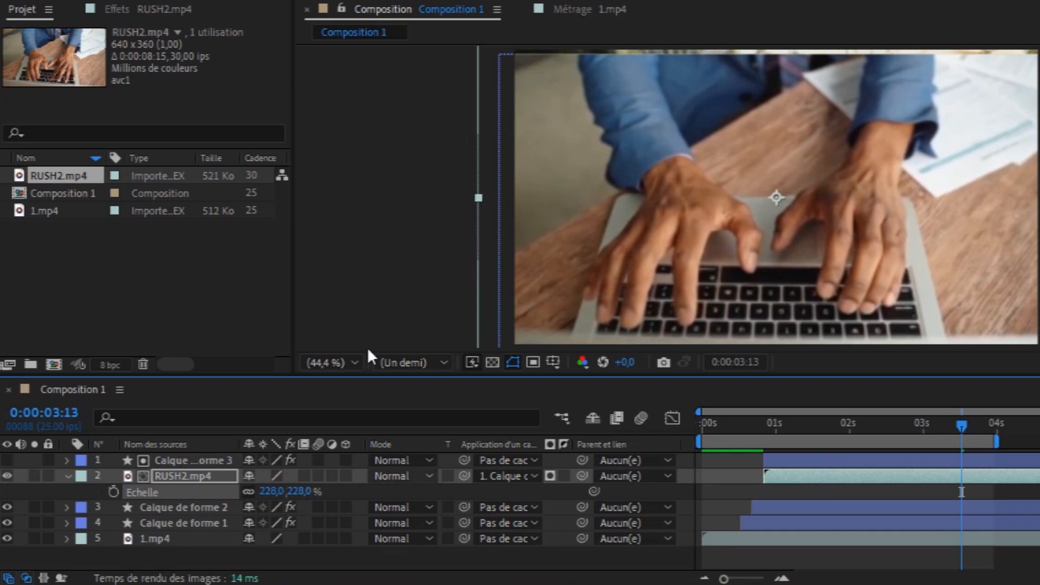
# Step: Extend the top edge of Calque de forme 3 beyond the top of the composition frame
pyautogui.click(352, 362)
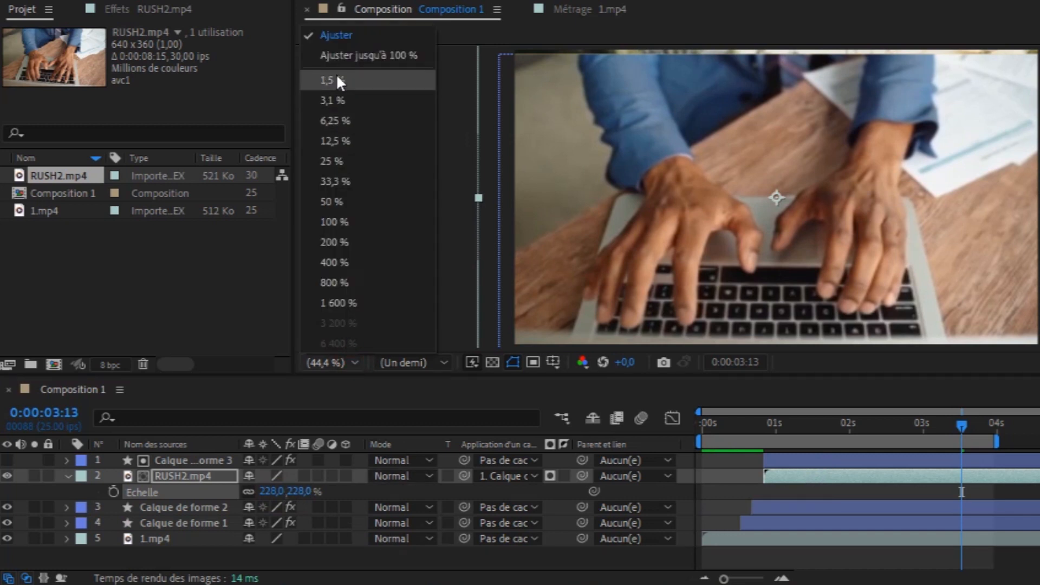
pyautogui.click(337, 53)
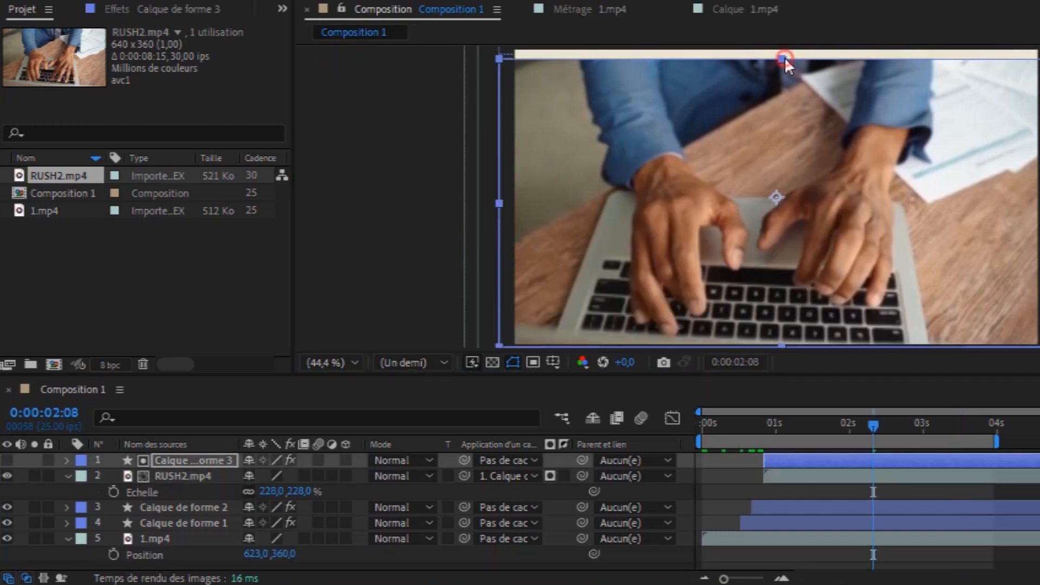
pyautogui.moveTo(784, 57); pyautogui.dragTo(783, 38)
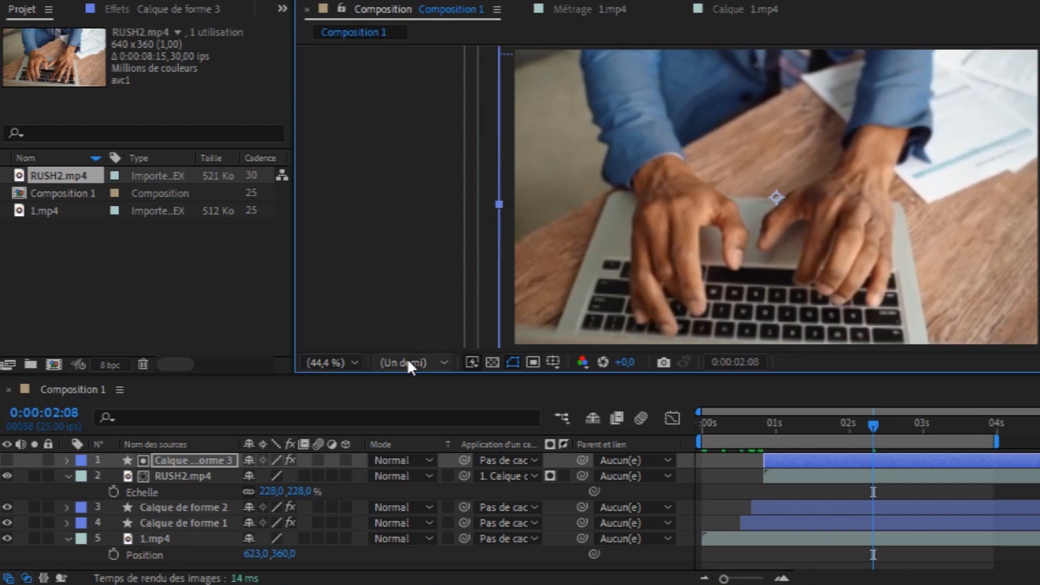
# Step: Scrub through the middle of the composition and preview the stripe transition from the start
pyautogui.click(820, 424)
pyautogui.moveTo(784, 429); pyautogui.dragTo(867, 428)
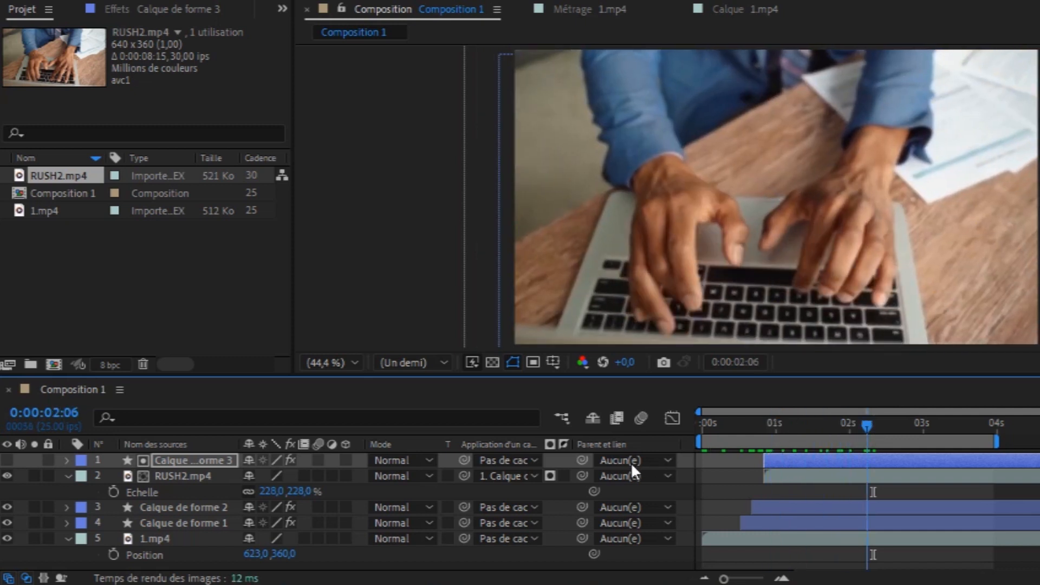
pyautogui.press('Home')
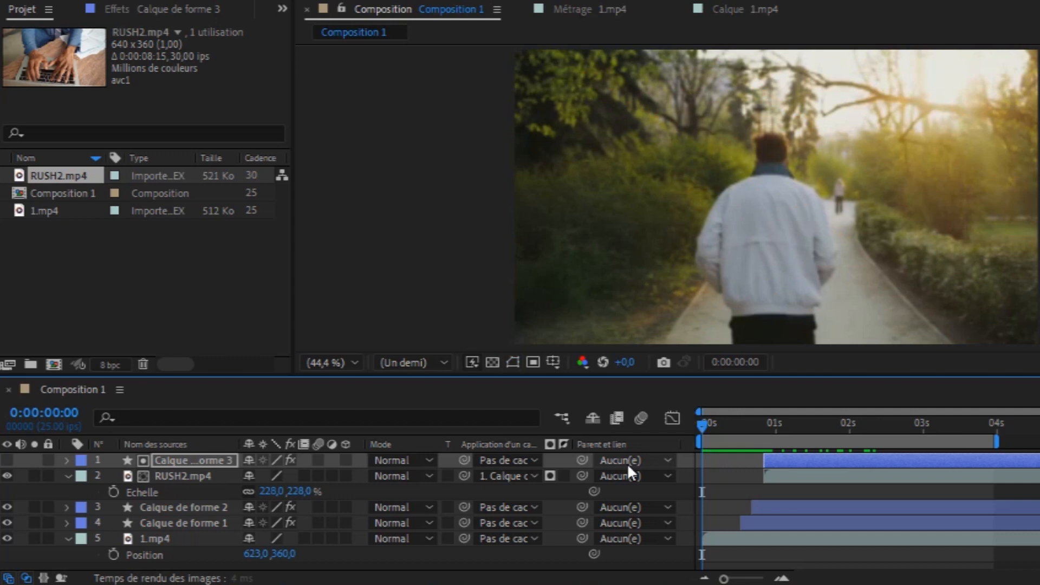
pyautogui.press('space')
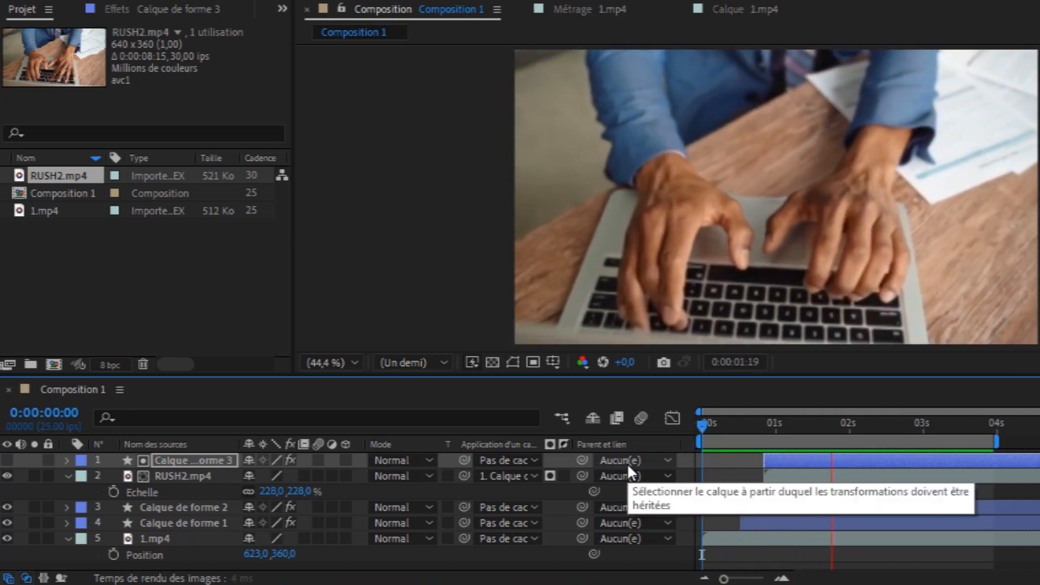
pyautogui.press('space')
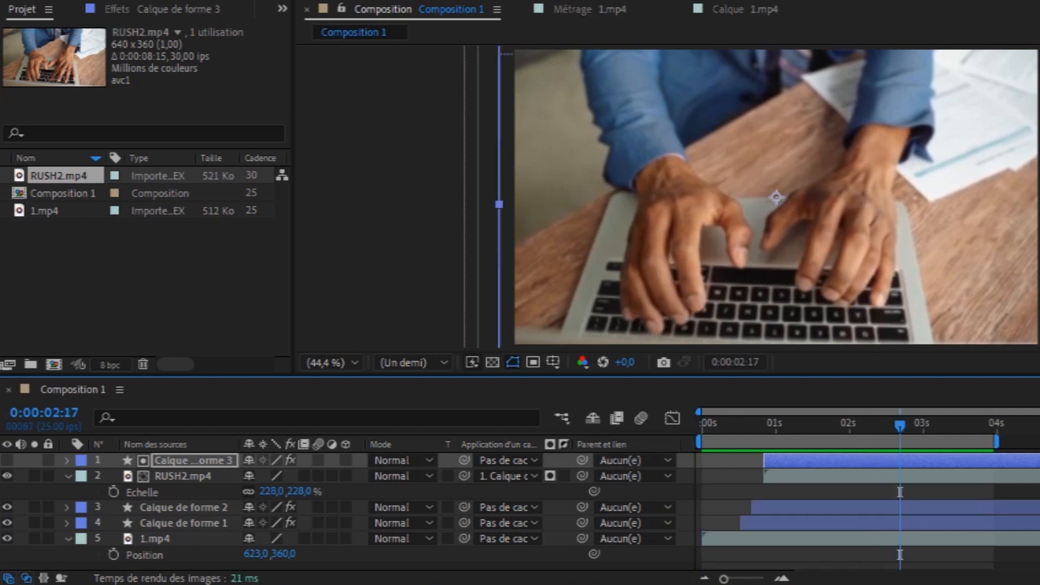
# Step: Stretch the top edge of Calque de forme 1 past the upper border of the composition frame
pyautogui.press('i')
pyautogui.click(626, 213)
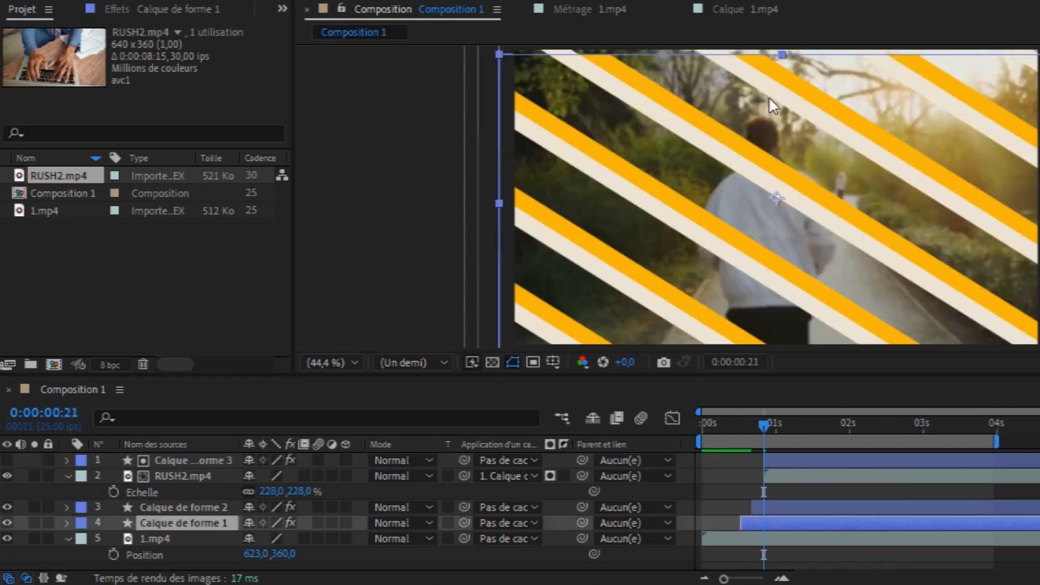
pyautogui.moveTo(782, 50); pyautogui.dragTo(782, 42)
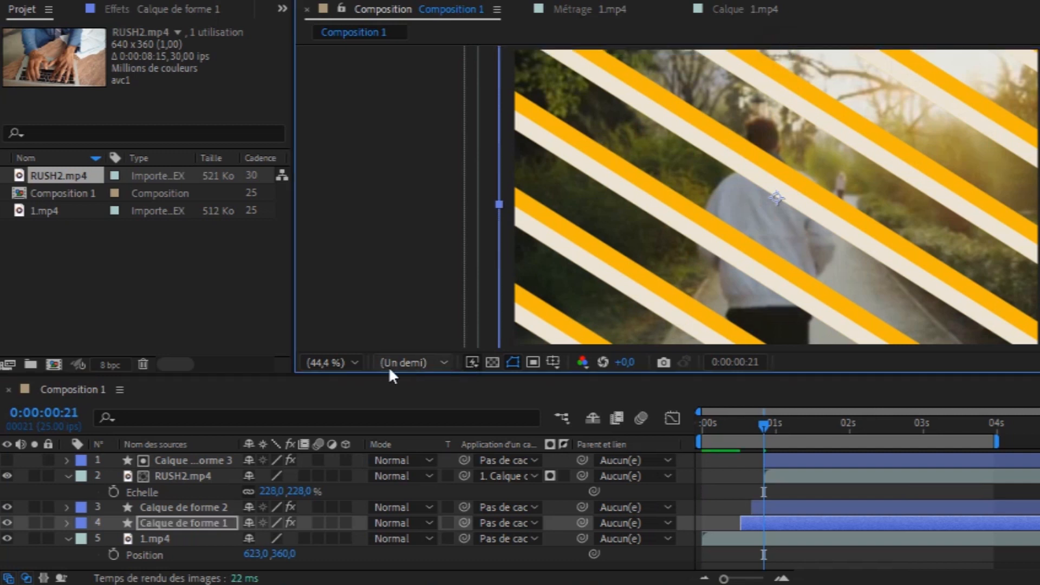
pyautogui.click(358, 364)
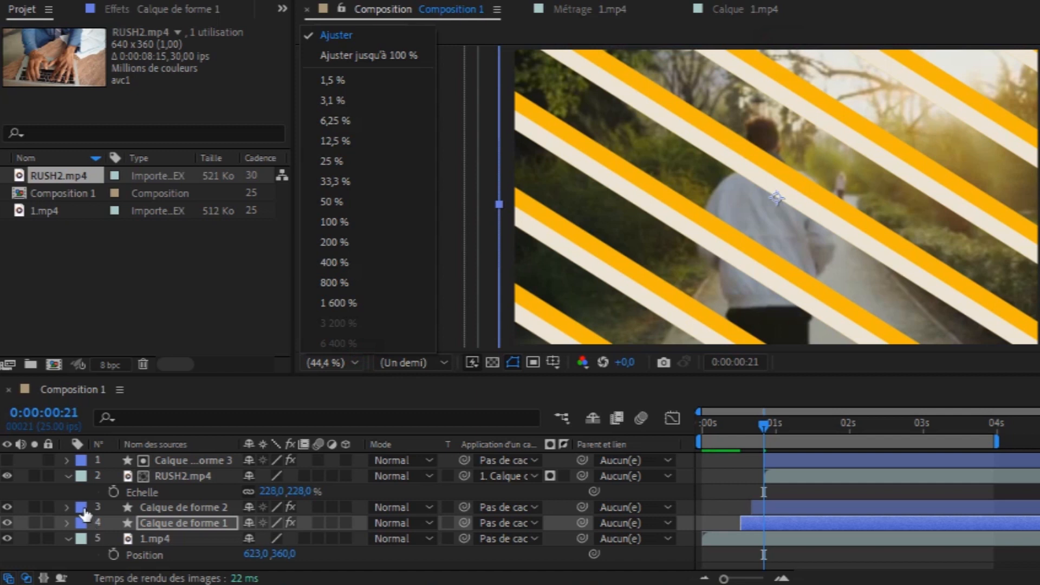
pyautogui.click(69, 476)
# Step: Collapse the displayed properties of the RUSH2.mp4 and 1.mp4 layers and deselect all layers
pyautogui.click(68, 475)
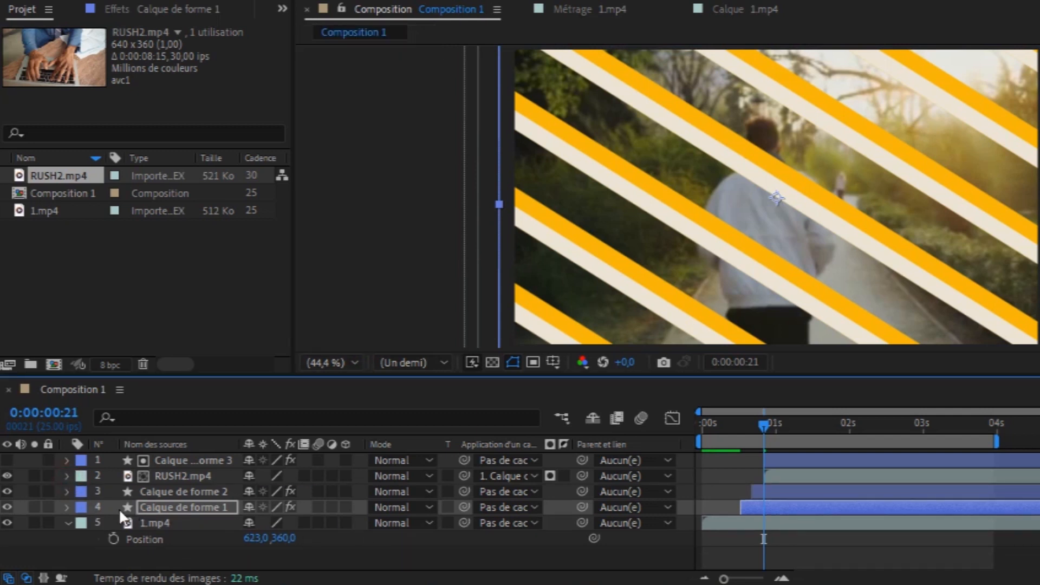
pyautogui.click(75, 522)
pyautogui.click(64, 522)
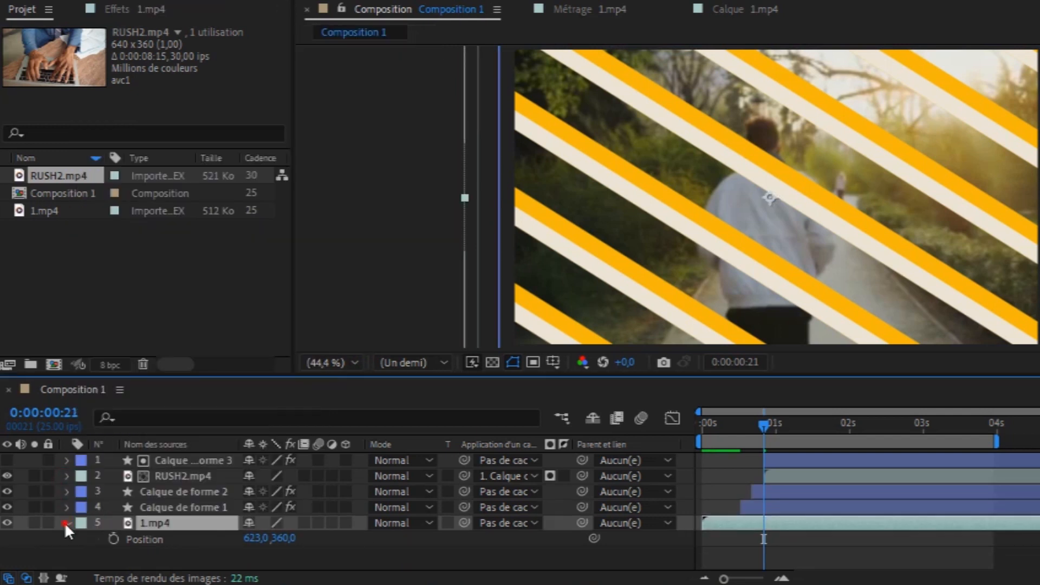
pyautogui.click(64, 522)
pyautogui.click(311, 534)
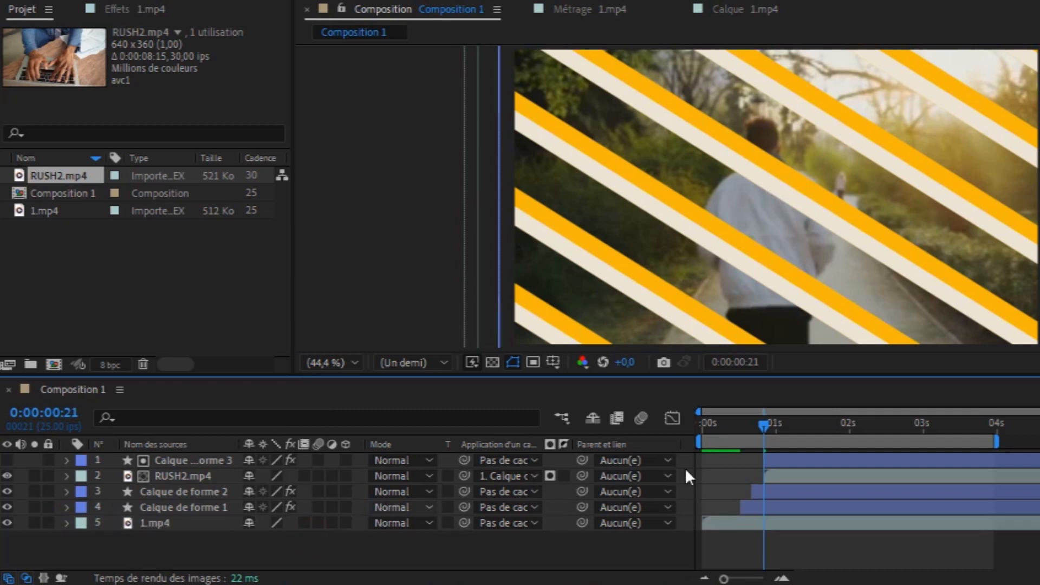
# Step: Return to the start of the composition and play the finished stripe transition
pyautogui.moveTo(762, 424); pyautogui.dragTo(593, 447)
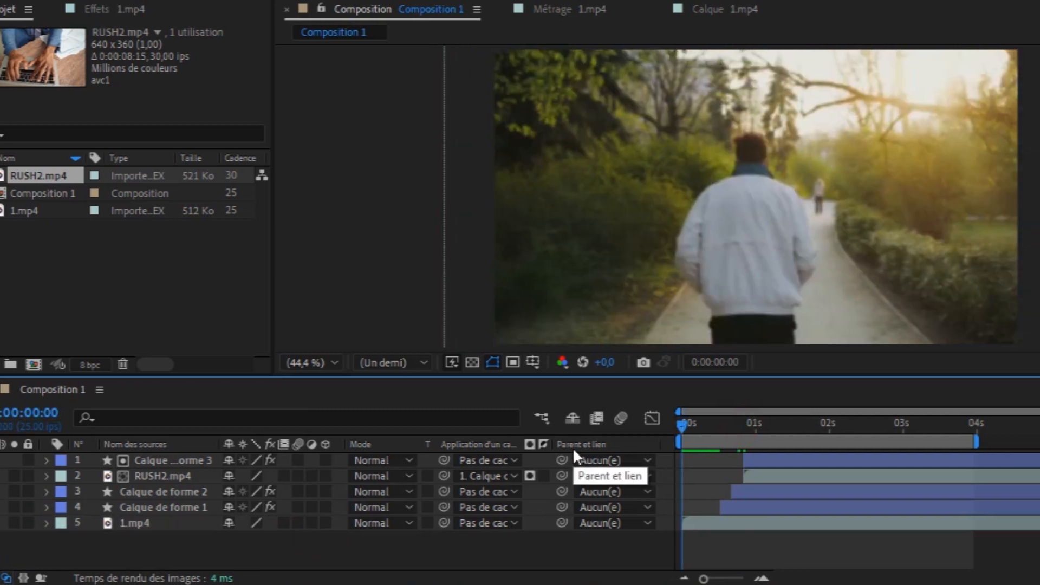
pyautogui.press('space')
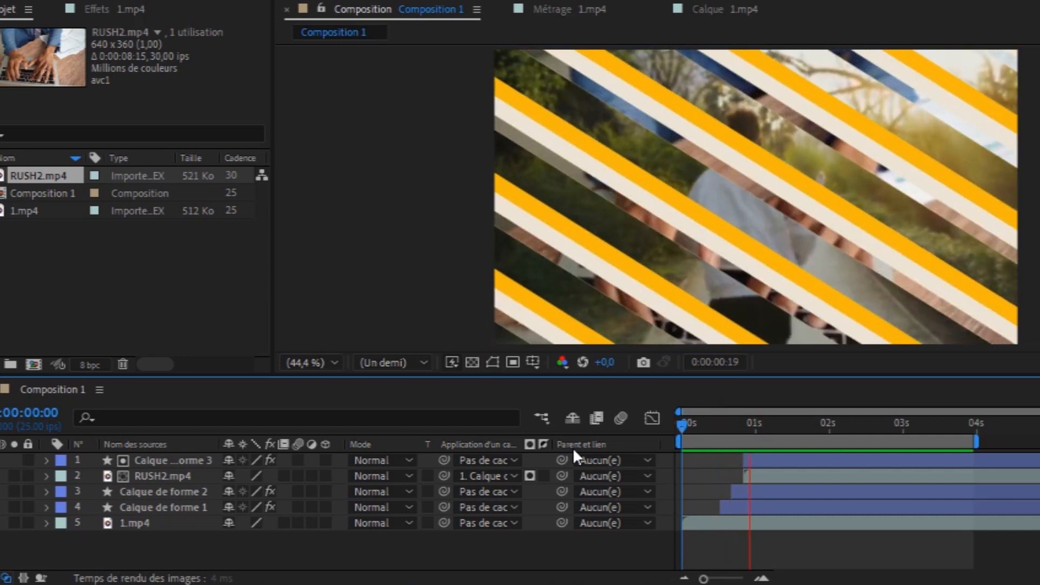